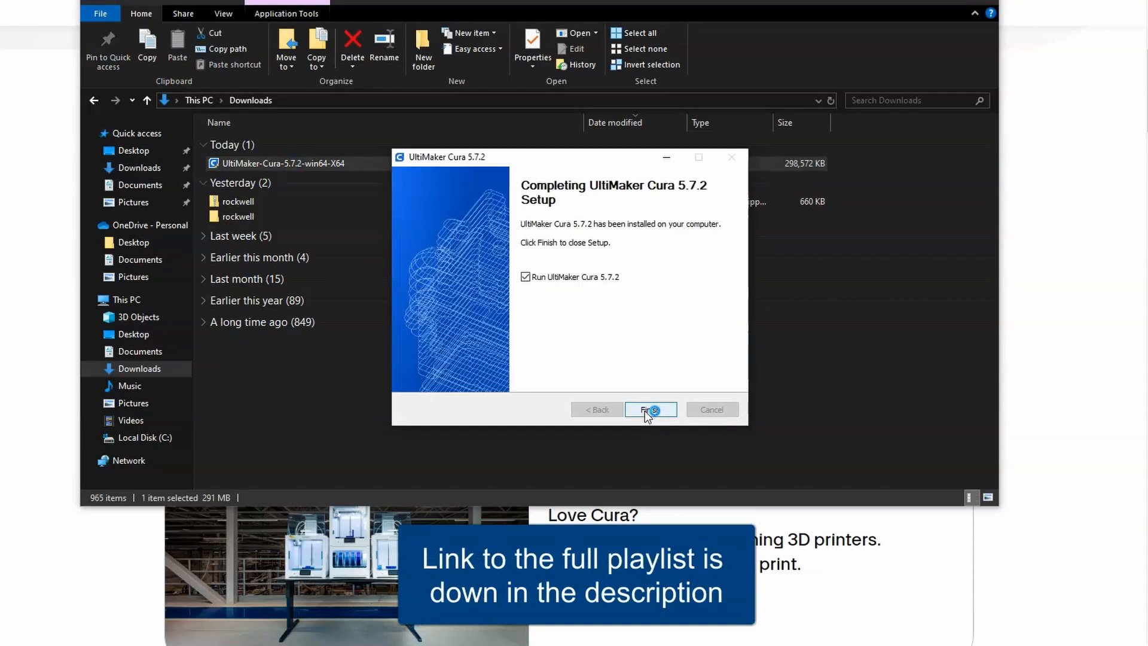
# Finish the Cura 5.7.2 installation, launch it, accept the user agreement and skip signing in to the UltiMaker platform
pyautogui.click(645, 411)
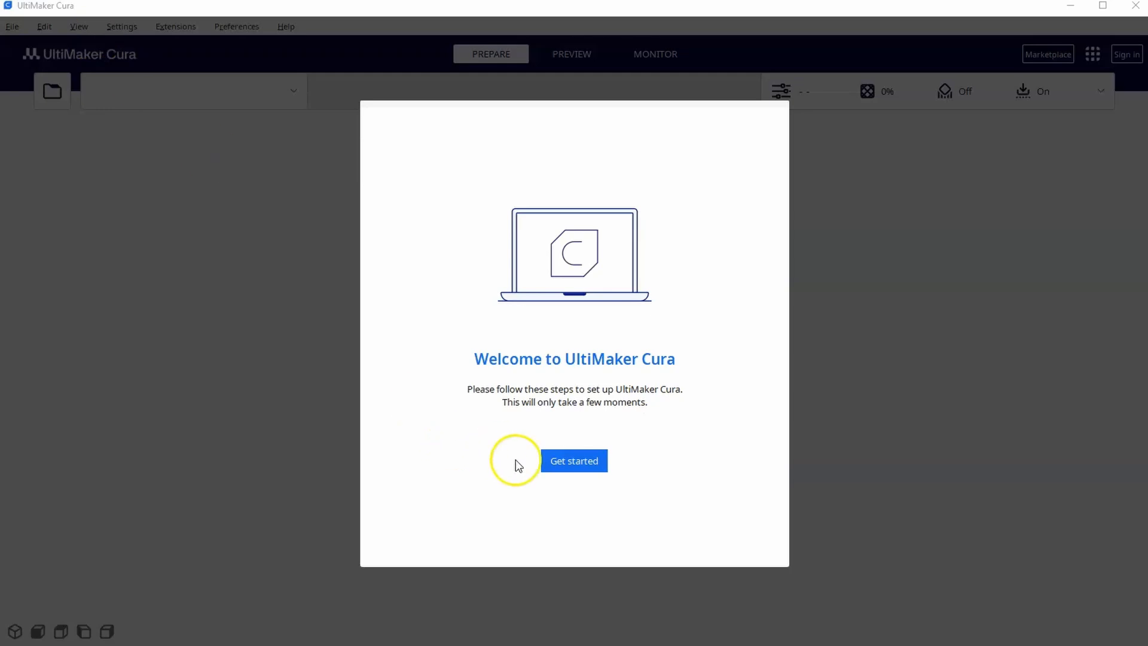
pyautogui.click(568, 464)
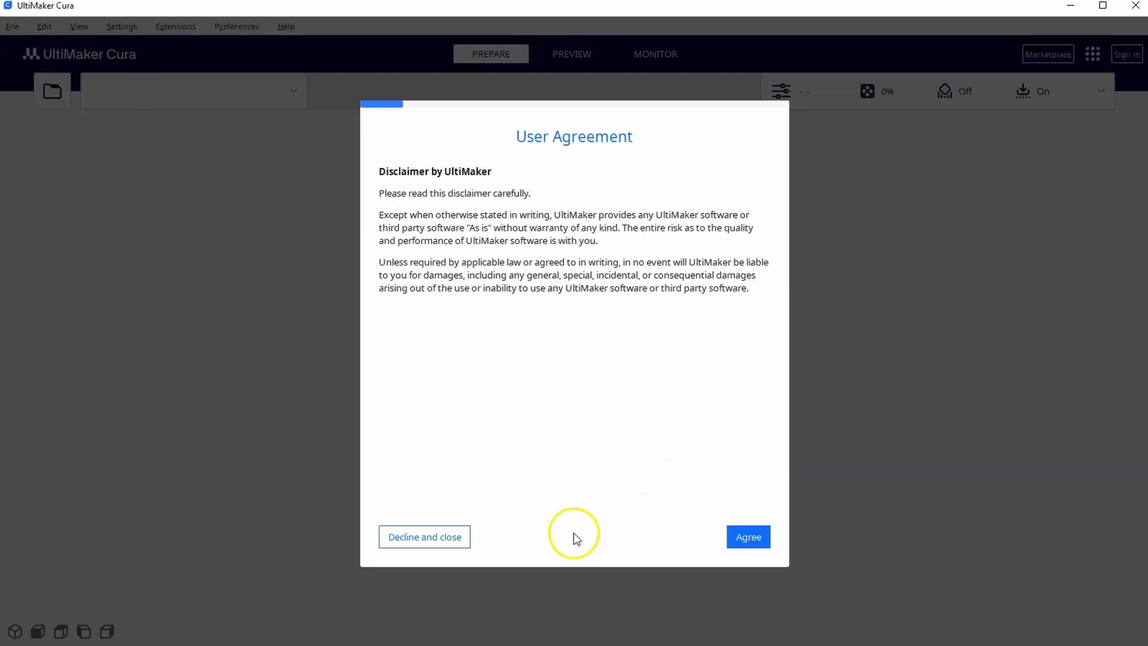
pyautogui.click(746, 536)
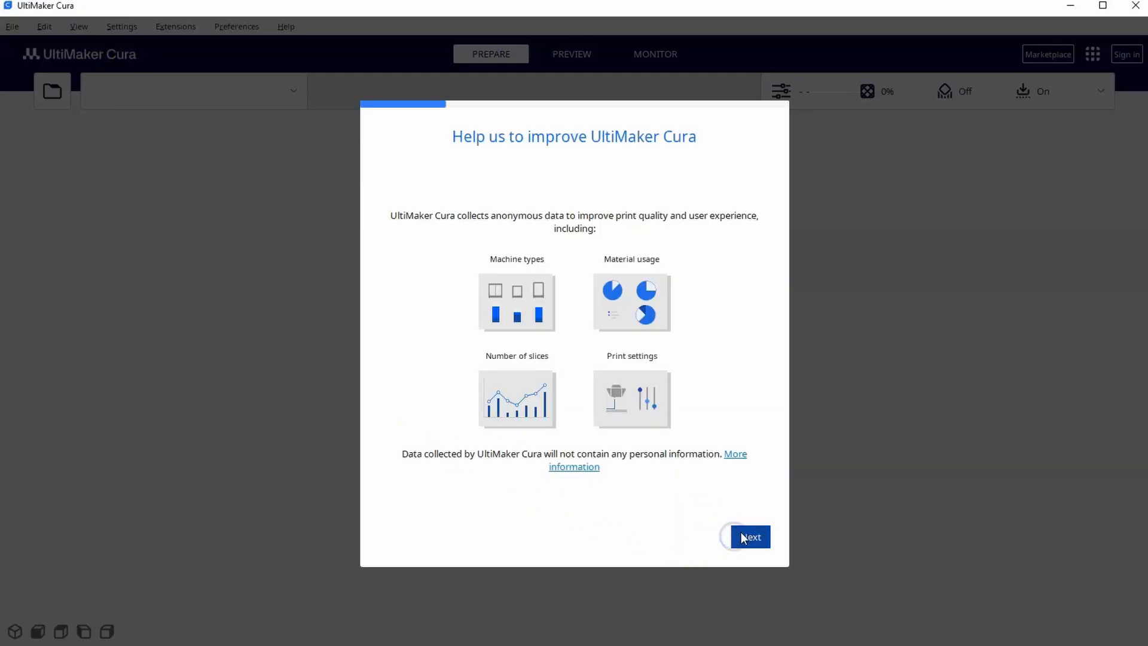
pyautogui.click(745, 537)
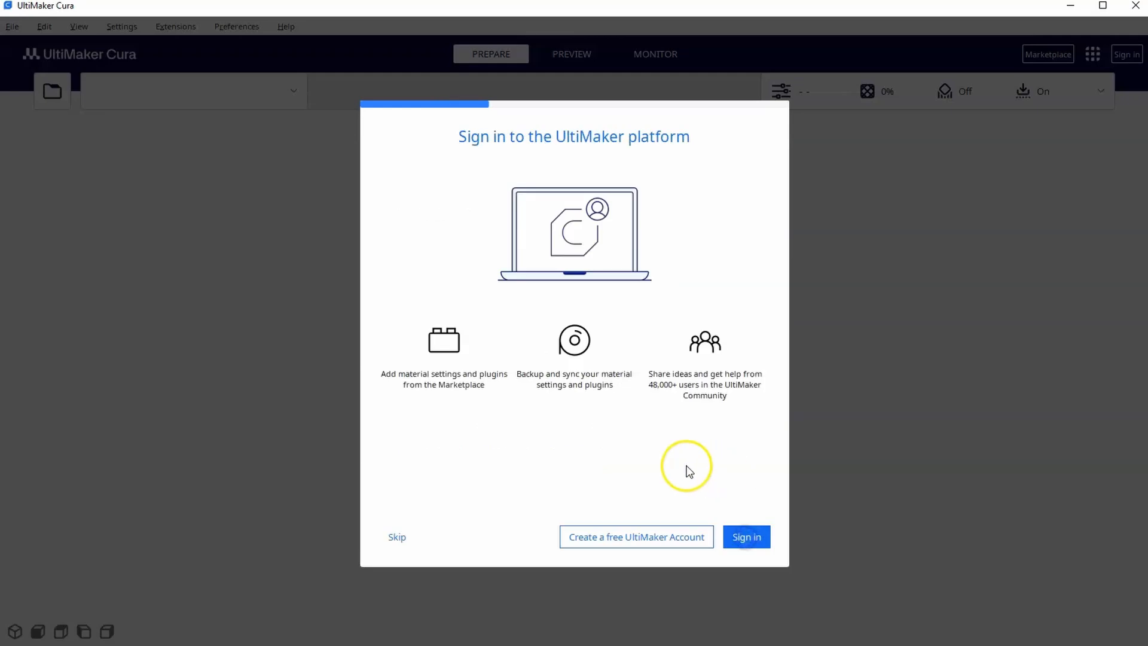
pyautogui.click(394, 538)
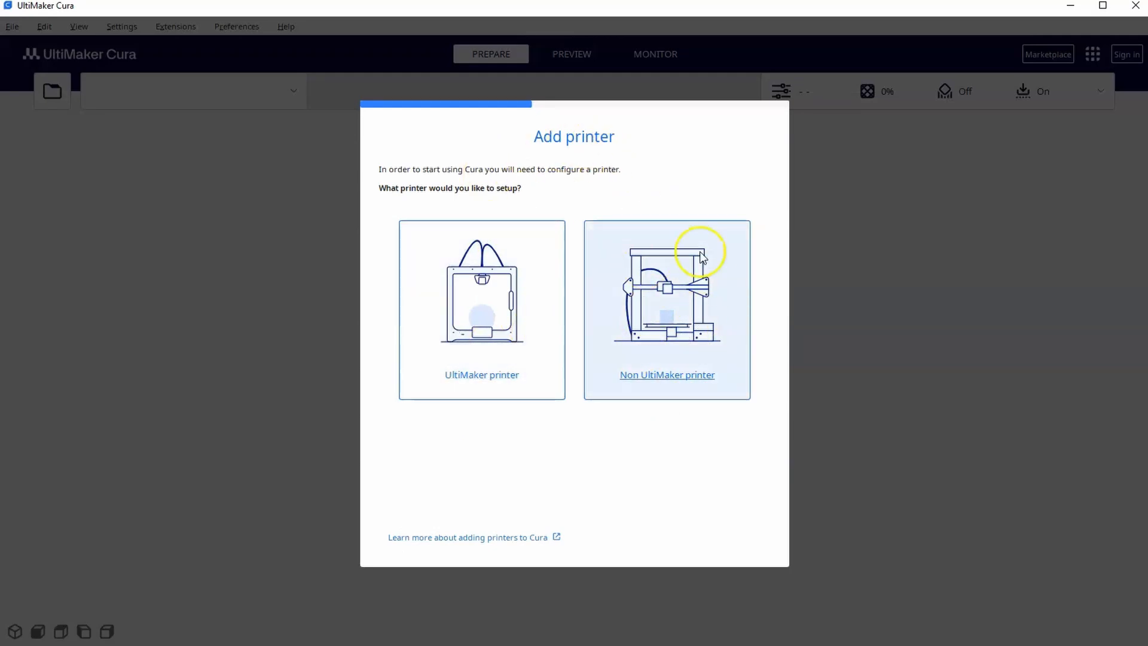
# Choose to set up a non-UltiMaker printer that is not networked
pyautogui.click(672, 356)
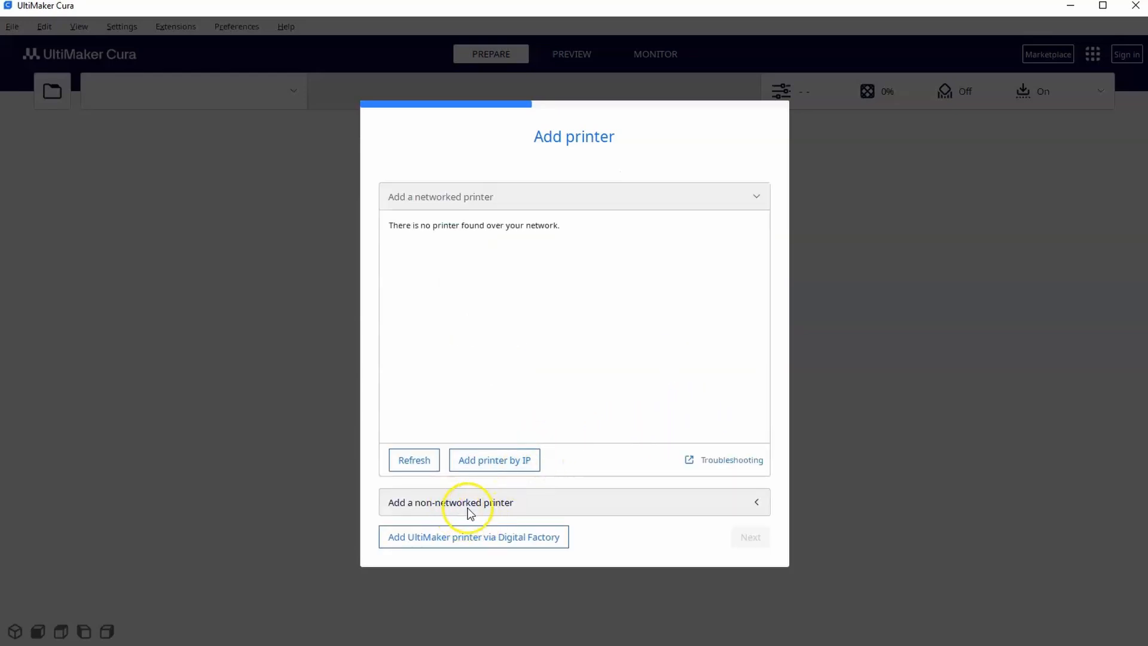
pyautogui.click(487, 505)
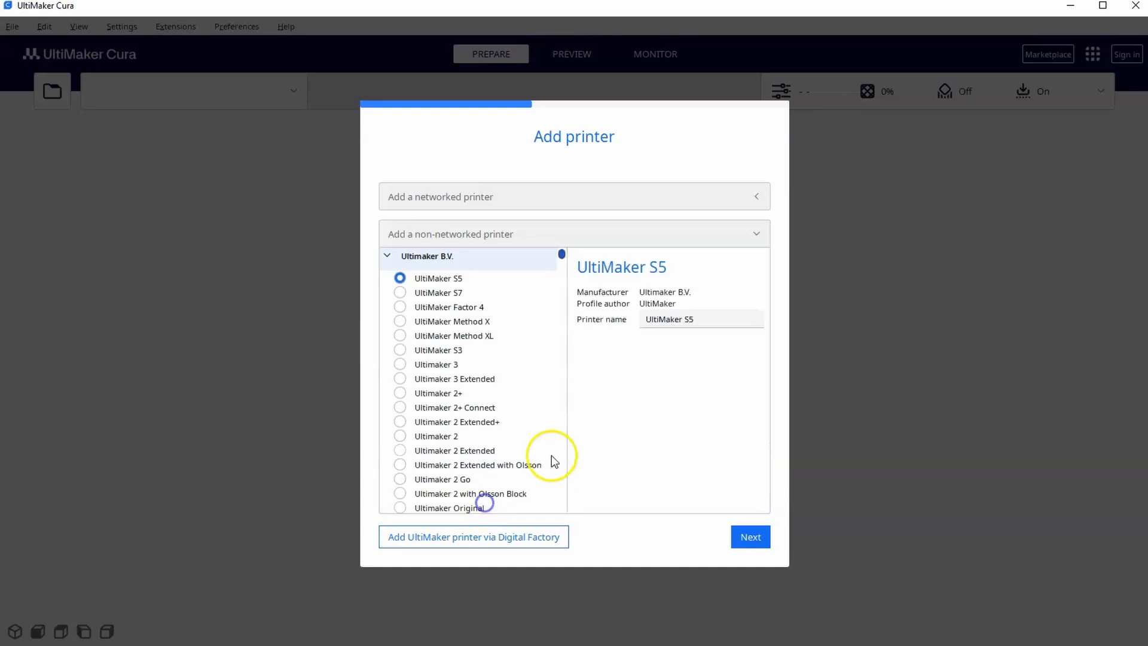
pyautogui.scroll(-9, 437, 368)
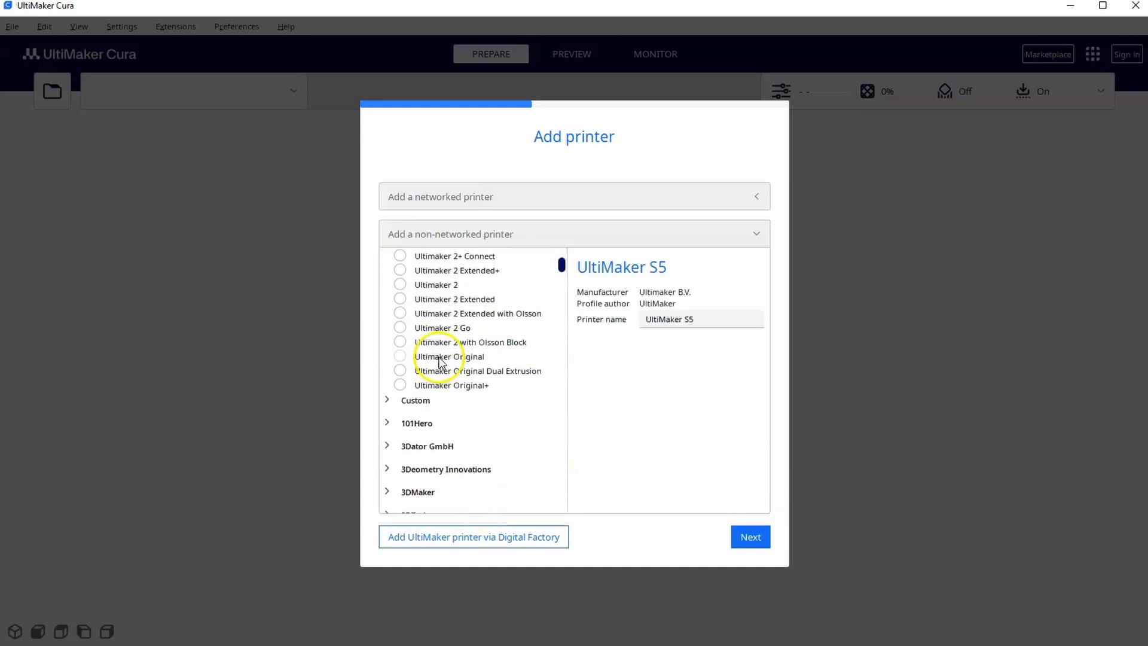
# Browse the printer manufacturers and examine the models offered under Creality3D and Flsun
pyautogui.scroll(-8, 440, 374)
pyautogui.scroll(7, 436, 389)
pyautogui.scroll(-3, 441, 395)
pyautogui.scroll(-5, 438, 393)
pyautogui.scroll(2, 421, 383)
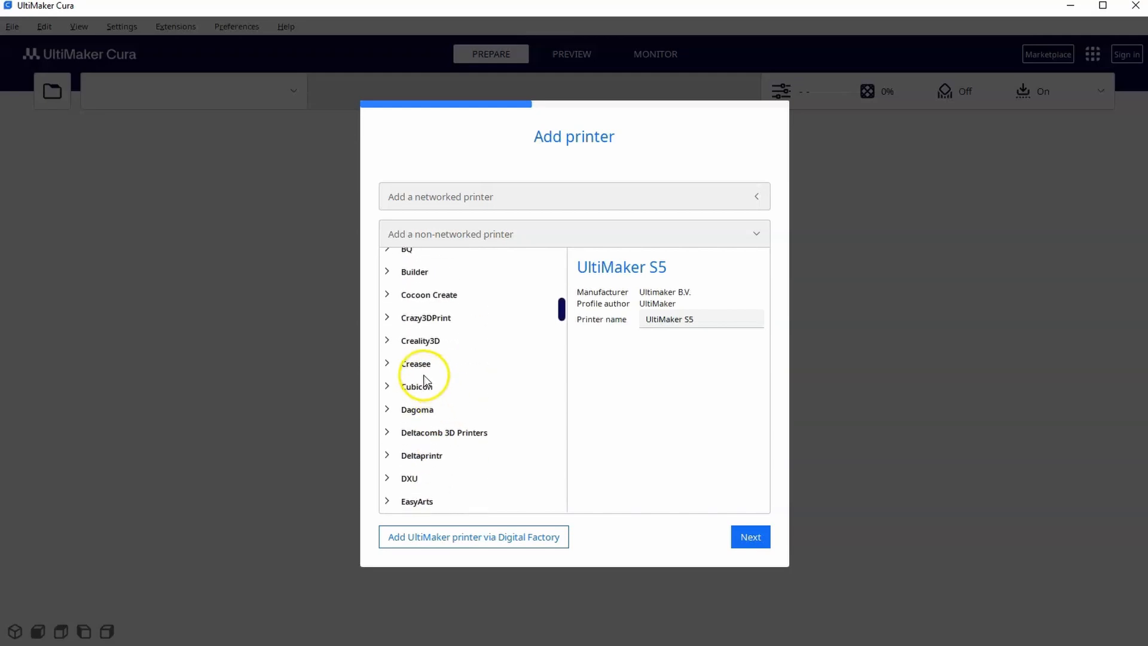
pyautogui.click(387, 341)
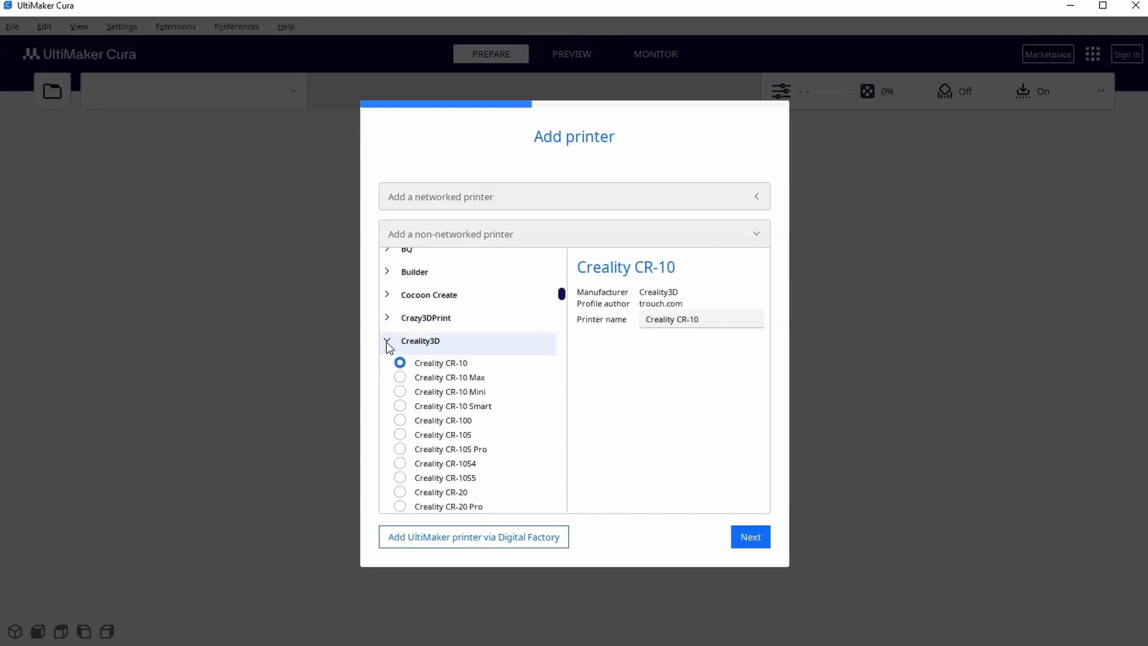
pyautogui.click(387, 342)
pyautogui.scroll(-5, 388, 386)
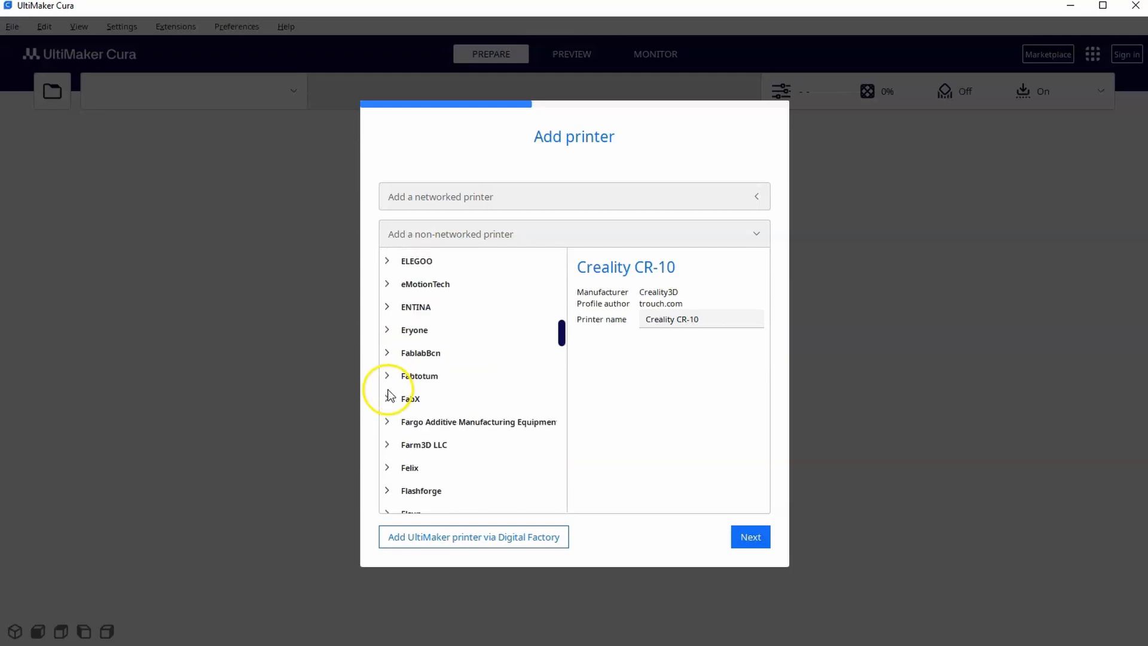
pyautogui.scroll(-2, 386, 448)
pyautogui.click(386, 437)
pyautogui.scroll(-2, 398, 445)
pyautogui.scroll(-1, 405, 439)
pyautogui.click(386, 328)
pyautogui.scroll(3, 389, 328)
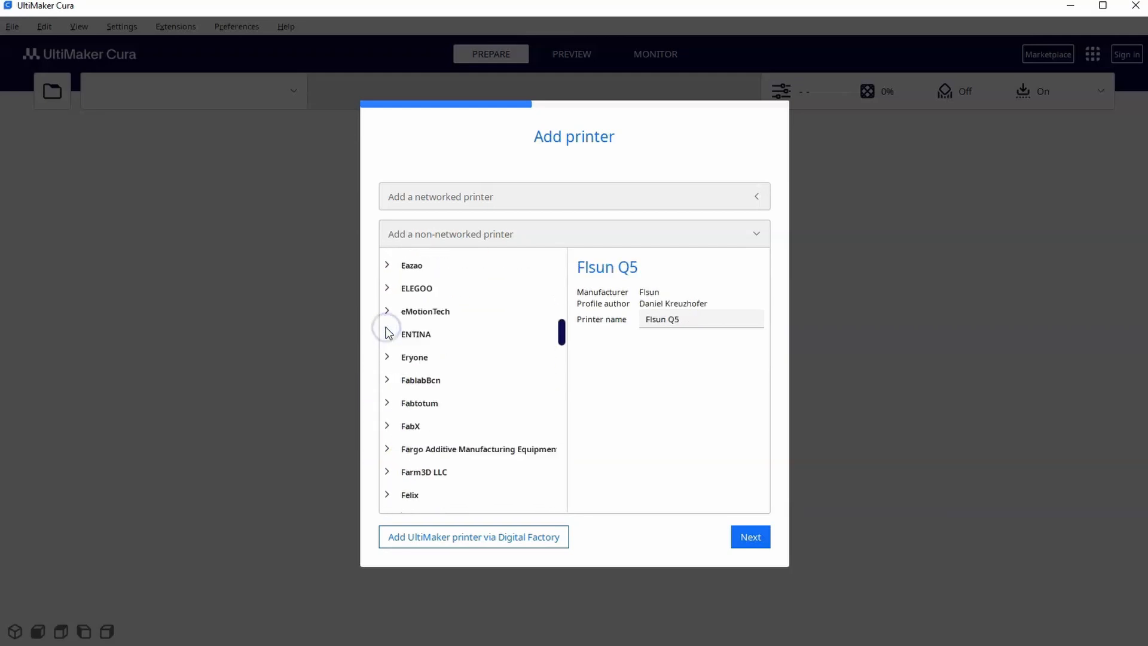
# Add the ELEGOO NEPTUNE 3 Pro as the printer and finish the welcome setup, skipping the What's New pages
pyautogui.click(387, 295)
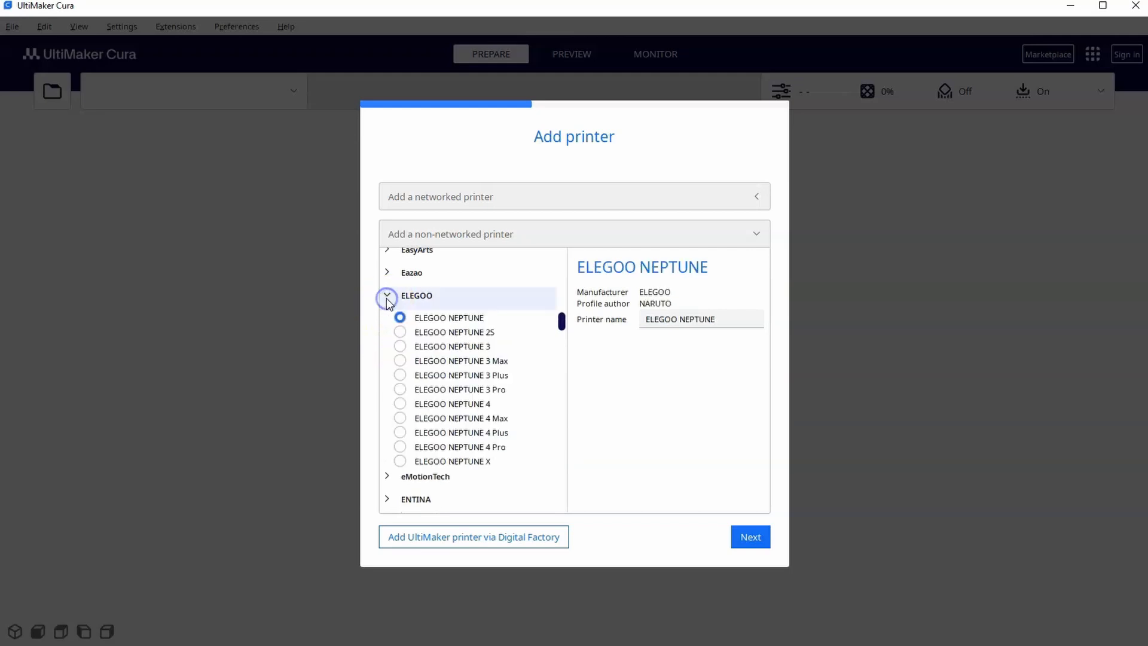
pyautogui.click(400, 390)
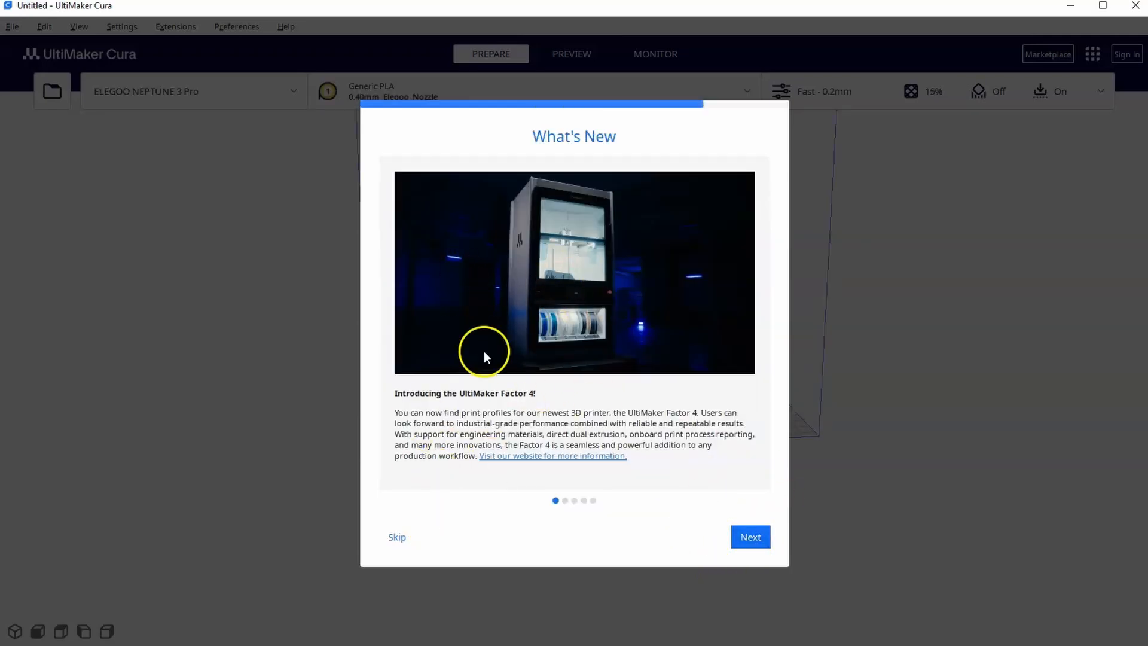
pyautogui.click(397, 537)
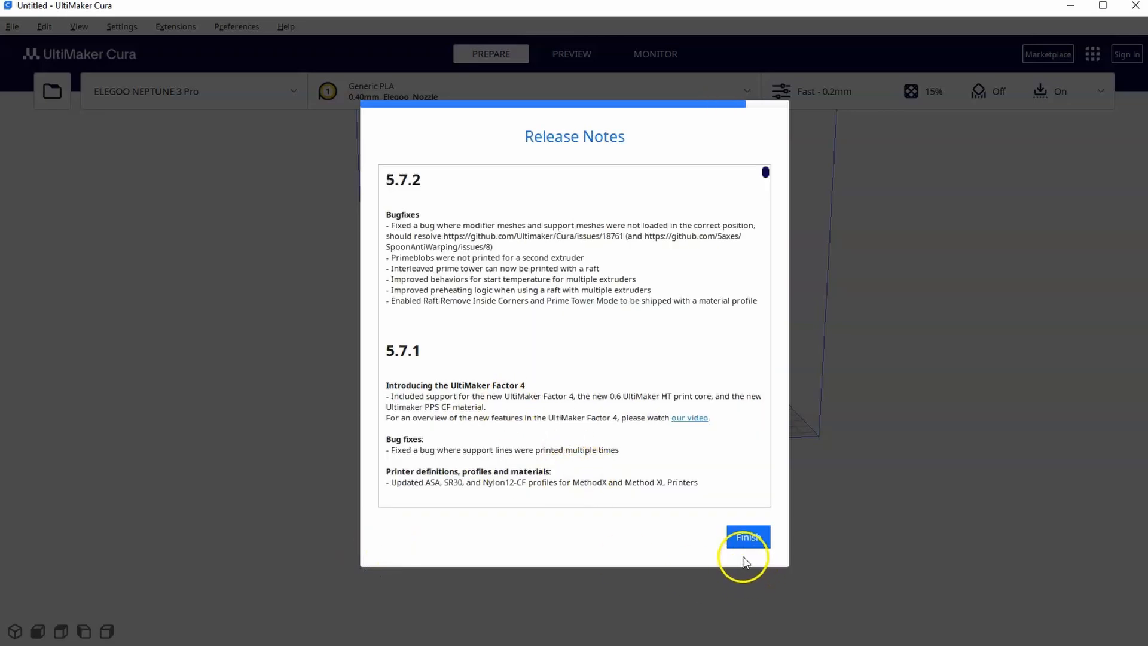
pyautogui.click(749, 538)
# Remove the duplicate ELEGOO NEPTUNE 3 Pro #2 from the preset printers and confirm the removal
pyautogui.click(229, 92)
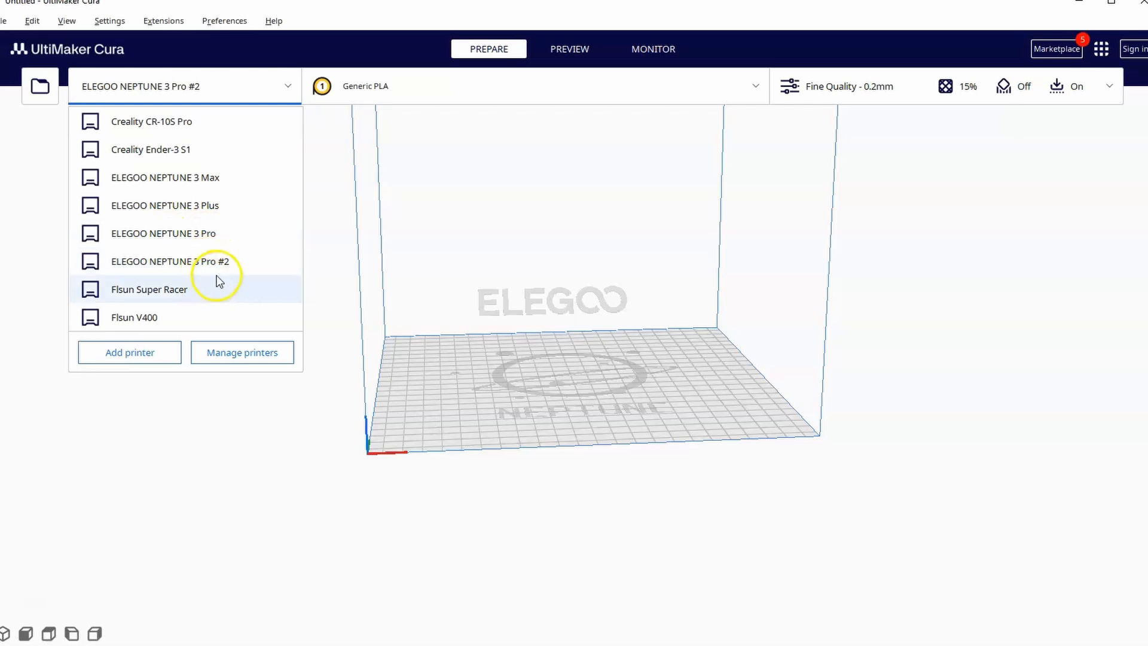
pyautogui.click(221, 267)
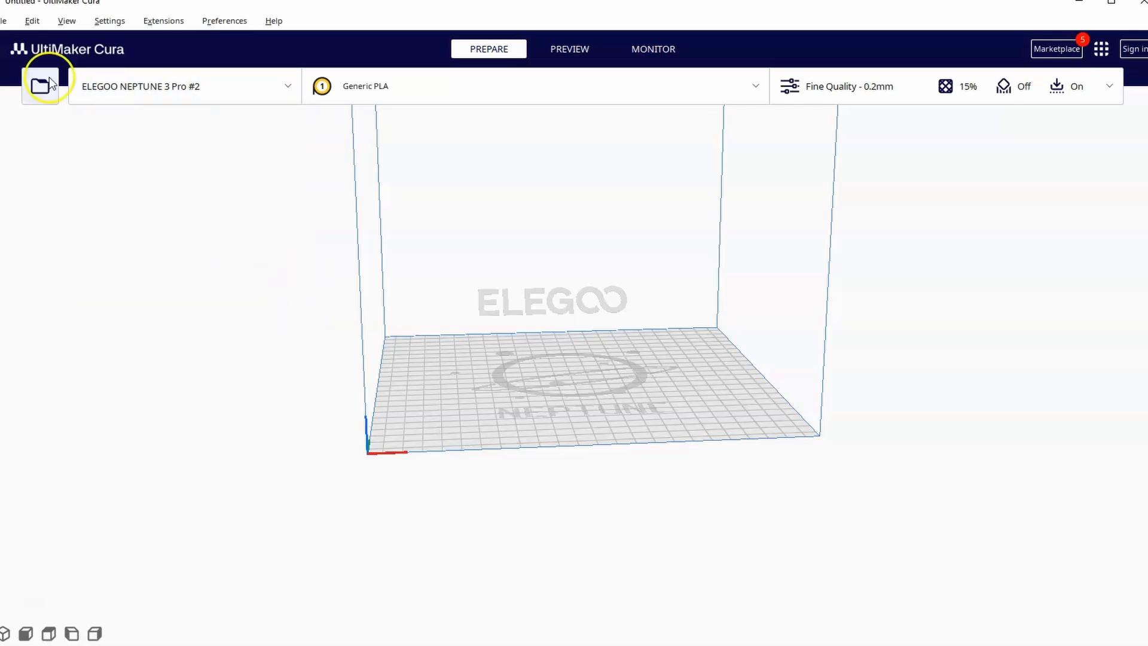
pyautogui.click(281, 90)
pyautogui.click(248, 350)
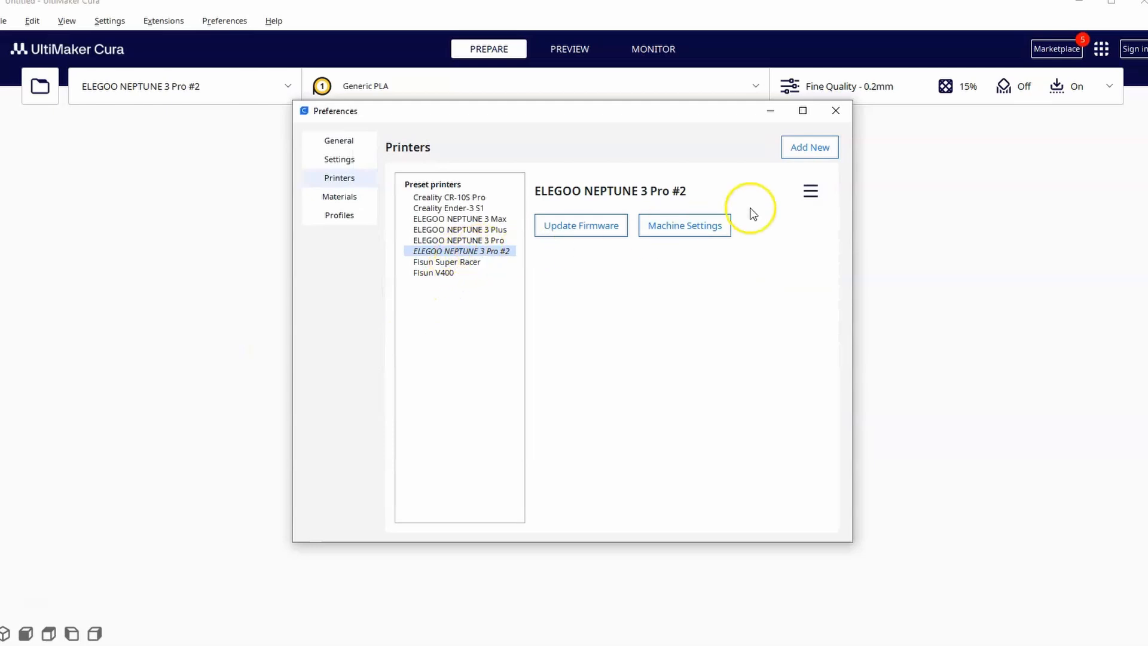
pyautogui.click(810, 190)
pyautogui.click(785, 259)
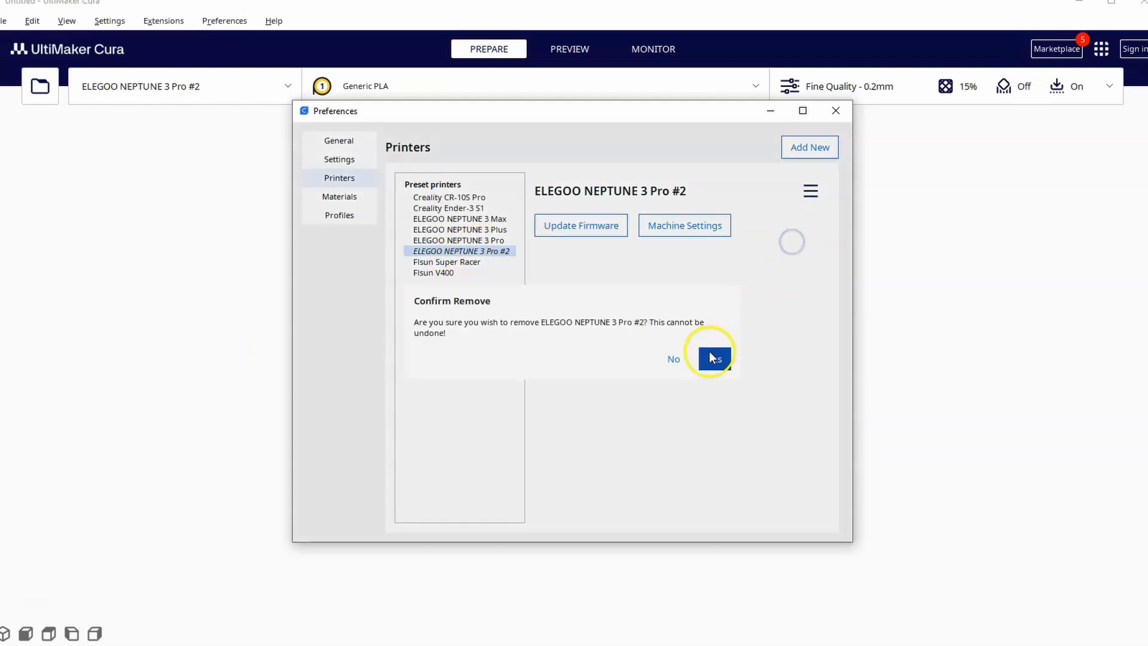
pyautogui.click(711, 354)
# Check the list of saved printers and view the option for adding another printer
pyautogui.click(274, 96)
pyautogui.click(213, 99)
pyautogui.click(234, 77)
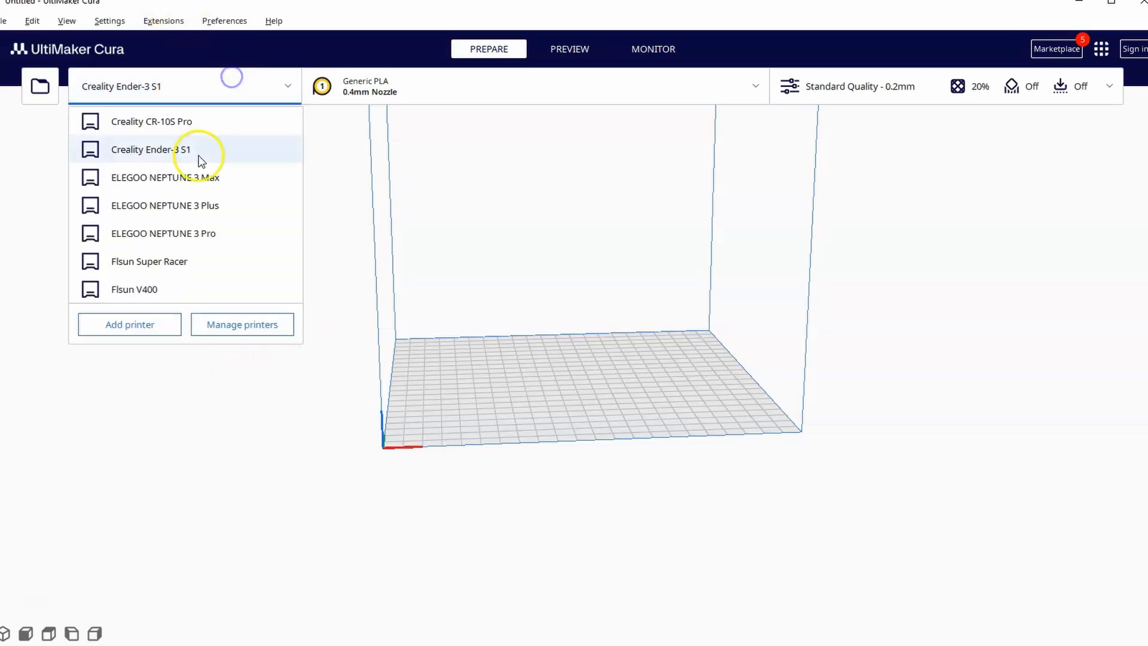
pyautogui.click(149, 325)
pyautogui.click(922, 99)
# Make the ELEGOO NEPTUNE 3 Pro the active printer
pyautogui.click(198, 90)
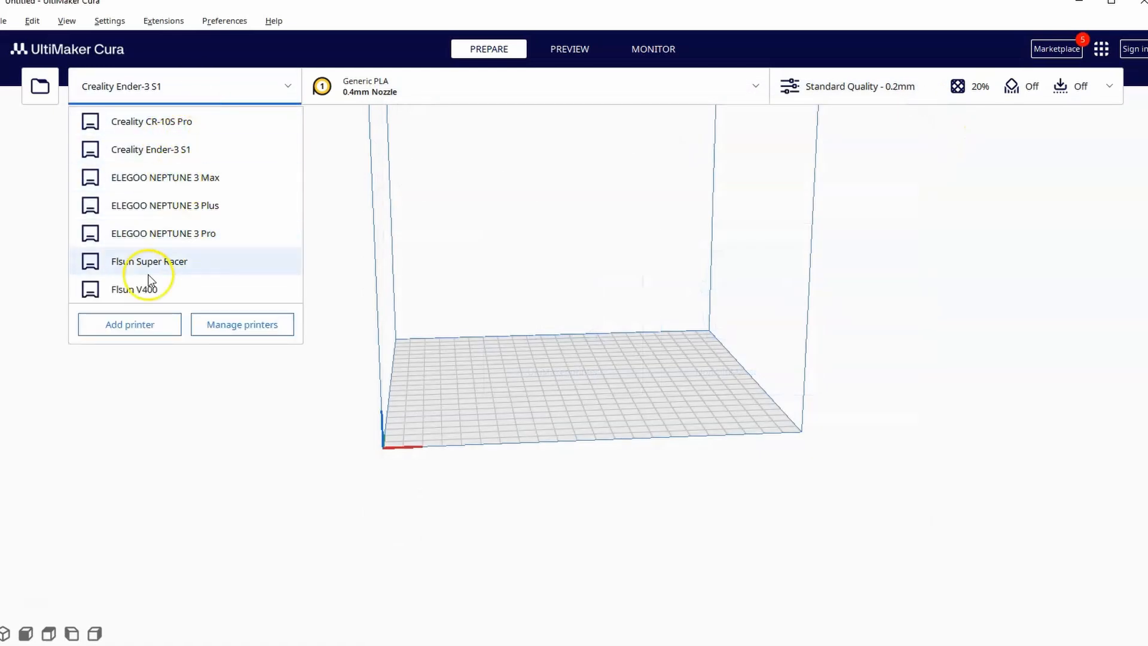
pyautogui.click(432, 228)
pyautogui.click(243, 81)
pyautogui.click(394, 216)
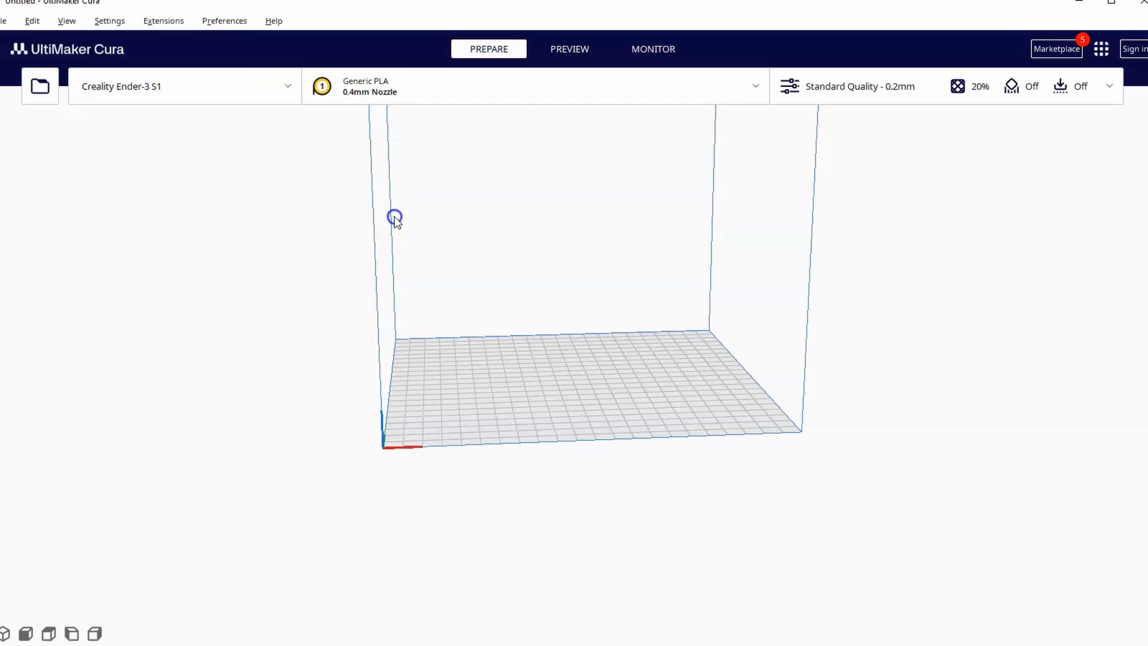
pyautogui.click(239, 87)
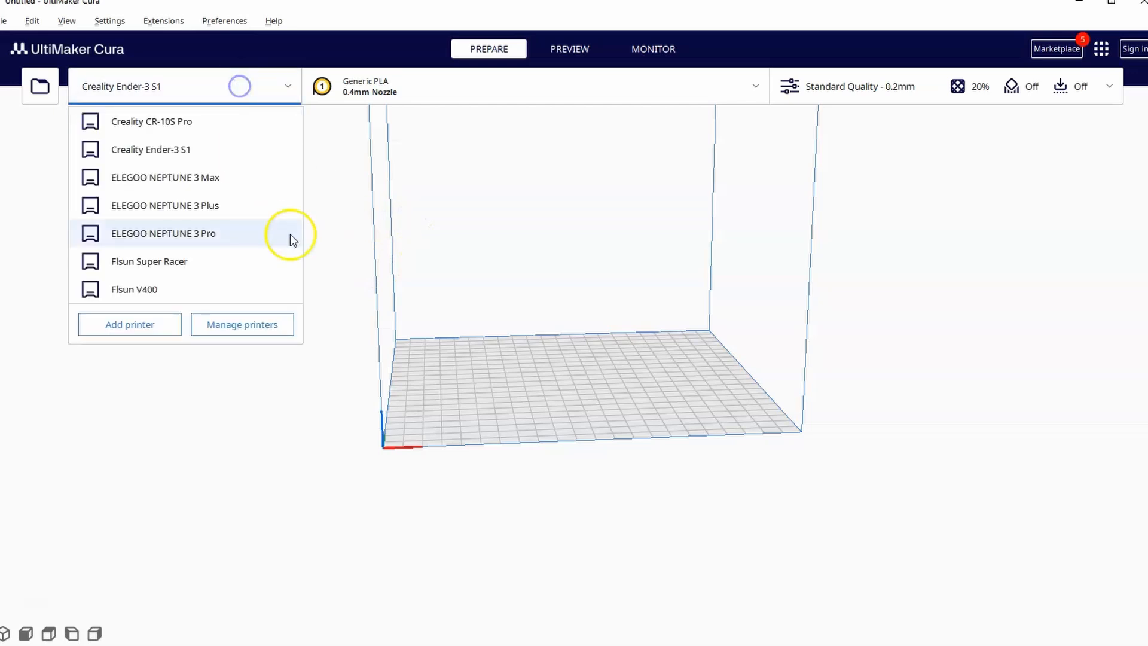
pyautogui.click(220, 236)
pyautogui.moveTo(780, 263); pyautogui.dragTo(796, 164, button='right')
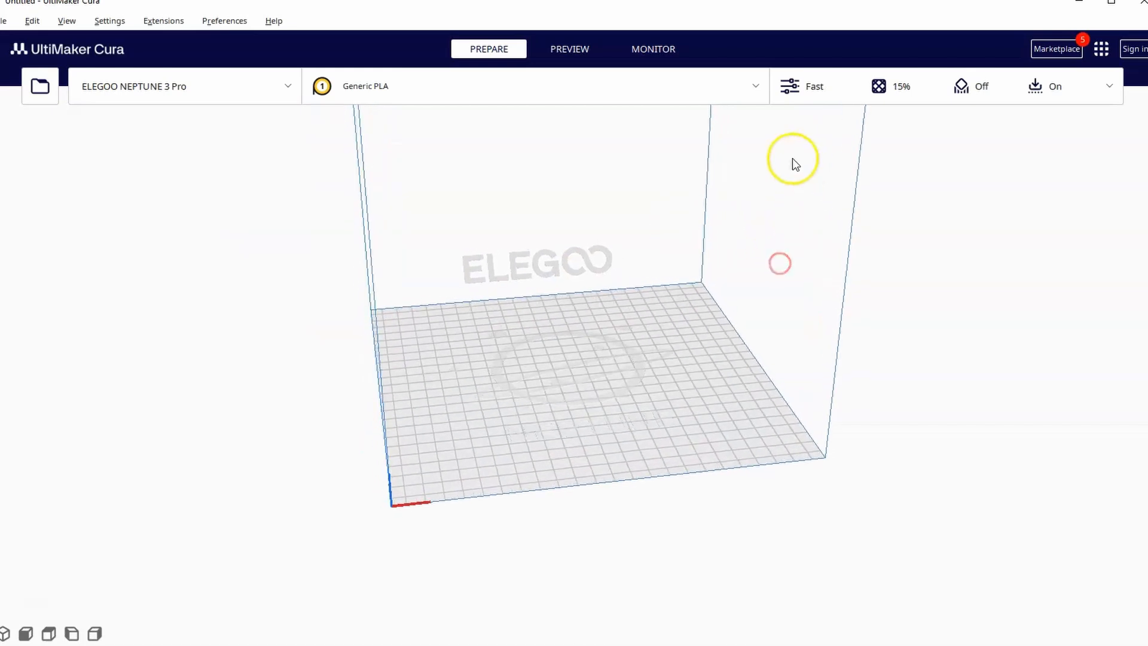
# Open the recommended print settings and review the infill density, infill pattern and support options
pyautogui.click(1107, 95)
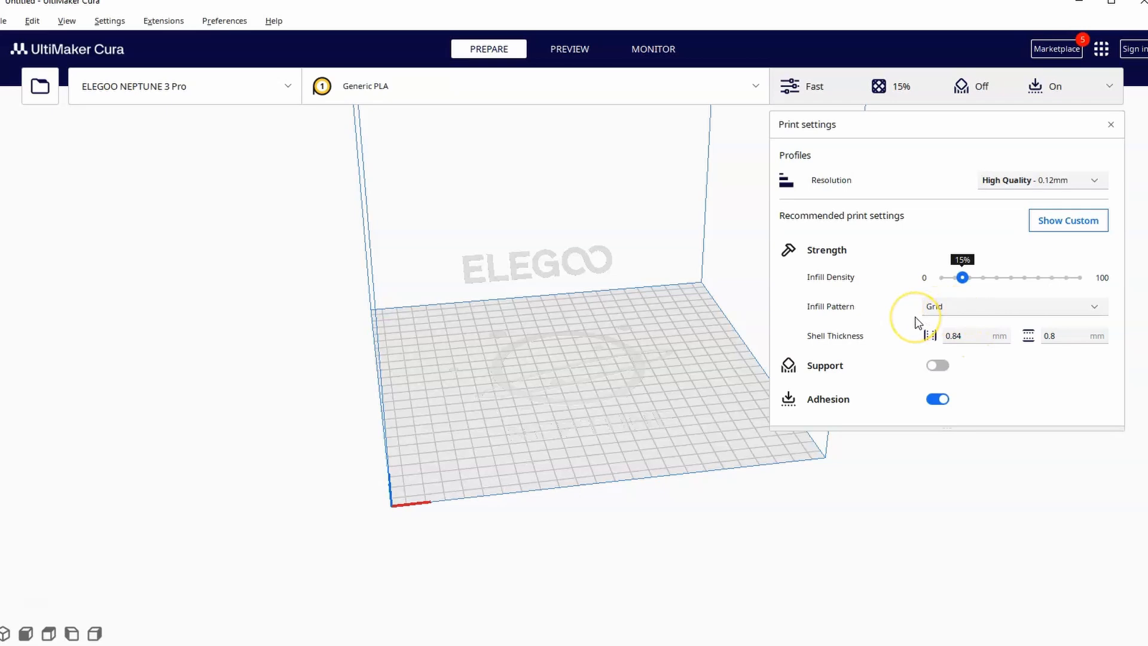
pyautogui.click(1031, 305)
pyautogui.click(1031, 307)
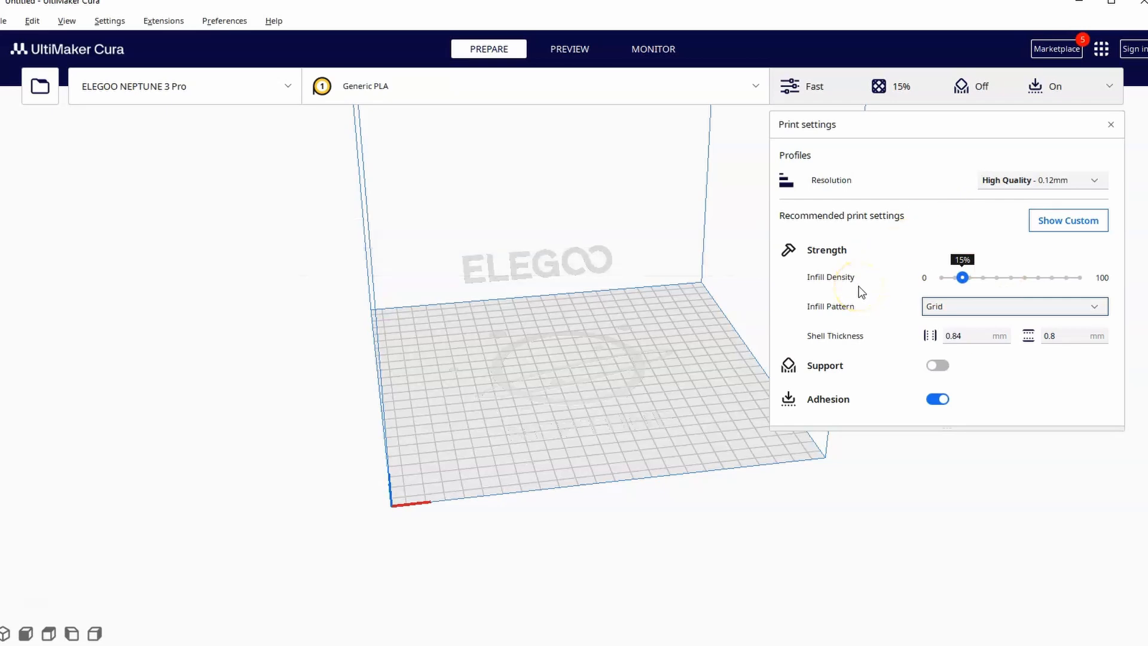
pyautogui.moveTo(869, 277)
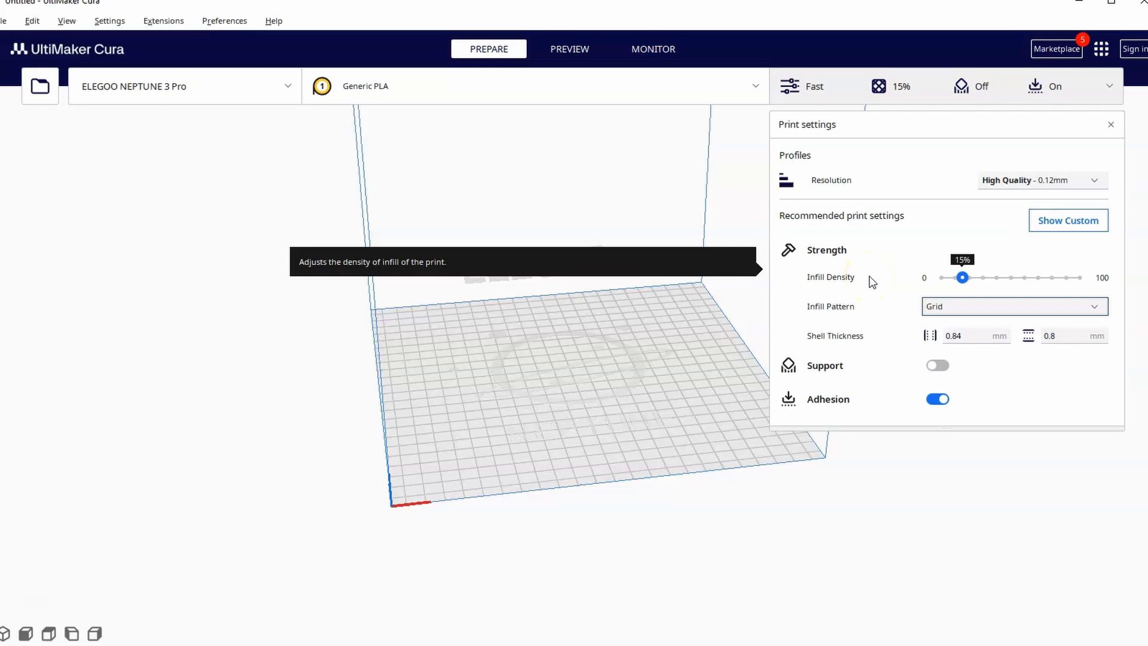
pyautogui.moveTo(877, 369)
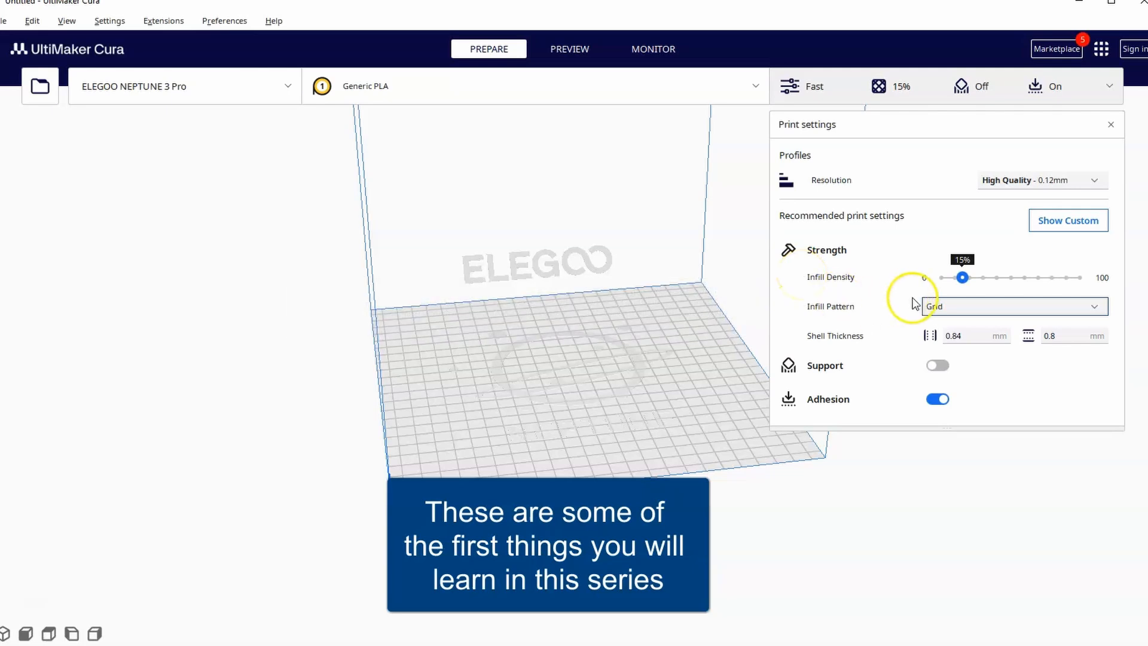
# Switch to the custom print settings and collapse all setting categories
pyautogui.click(1087, 230)
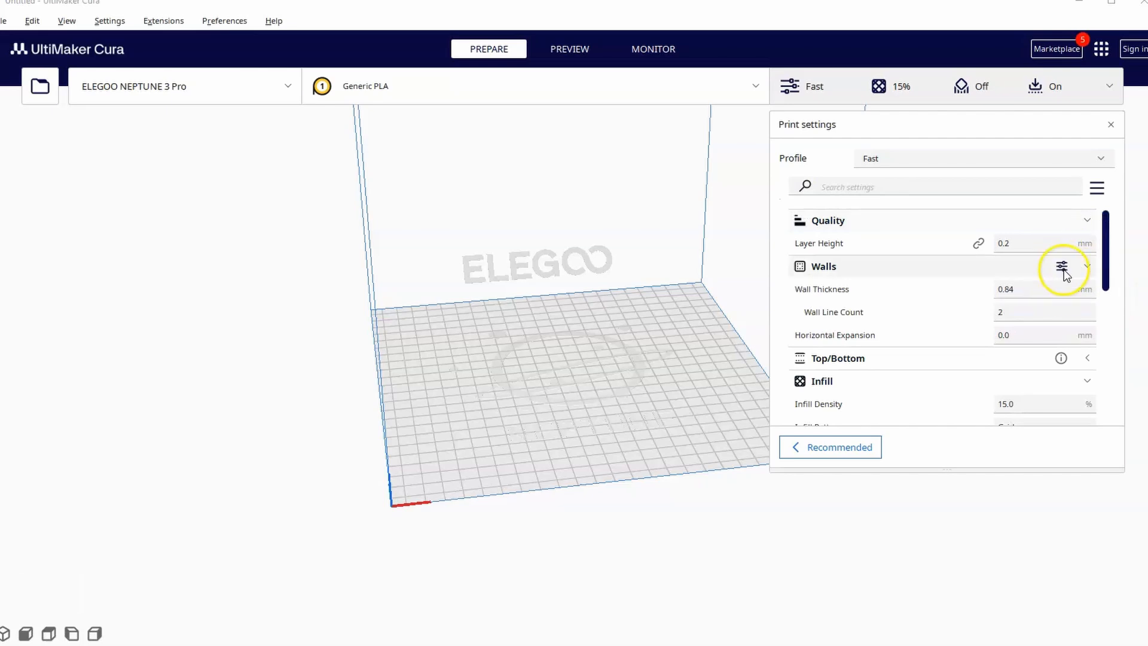
pyautogui.scroll(-6, 1068, 279)
pyautogui.scroll(3, 1057, 308)
pyautogui.scroll(5, 1058, 317)
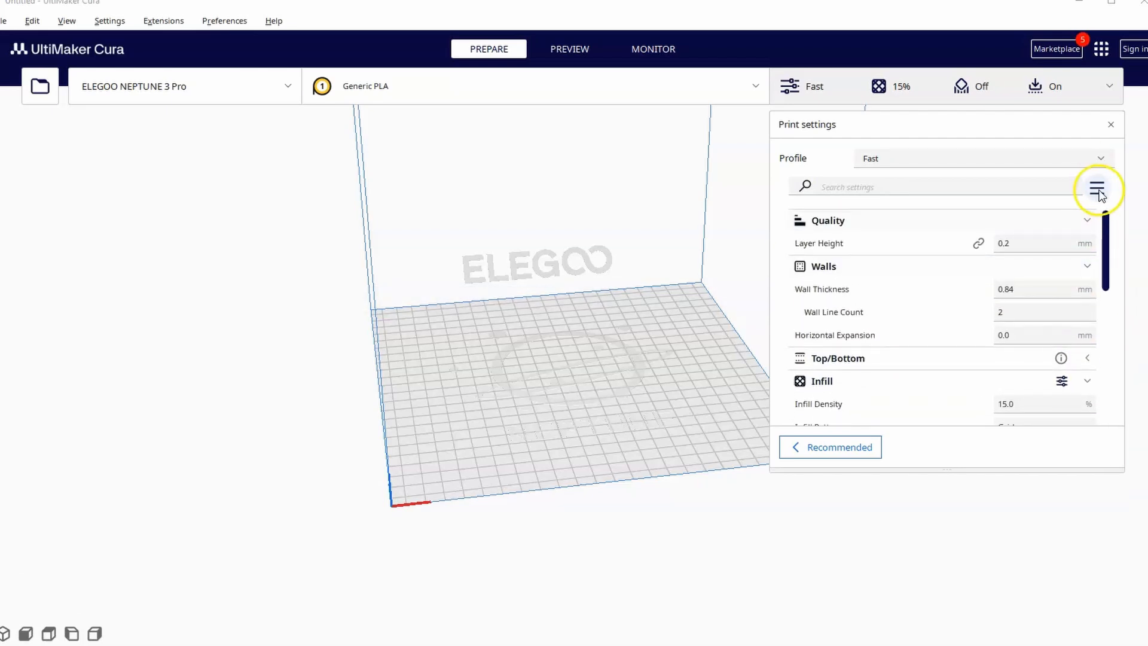
pyautogui.click(1097, 189)
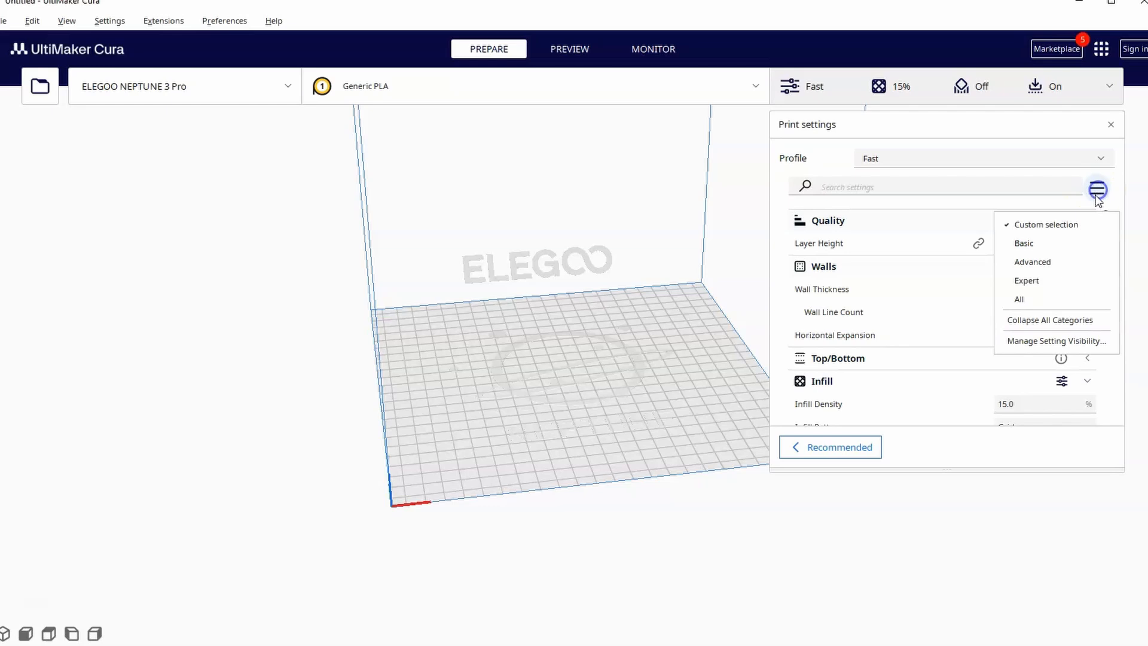
pyautogui.click(1064, 323)
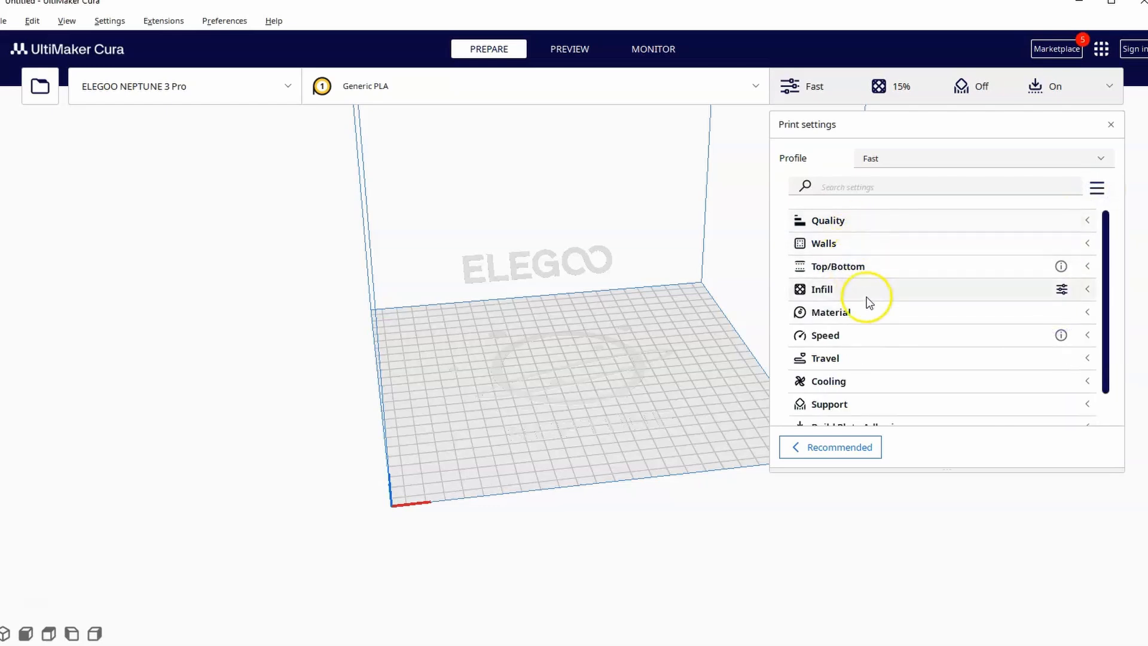
# Look through the setting categories and expand Walls and Quality
pyautogui.scroll(-2, 882, 311)
pyautogui.scroll(2, 865, 315)
pyautogui.scroll(-1, 863, 285)
pyautogui.scroll(1, 912, 379)
pyautogui.scroll(-2, 867, 392)
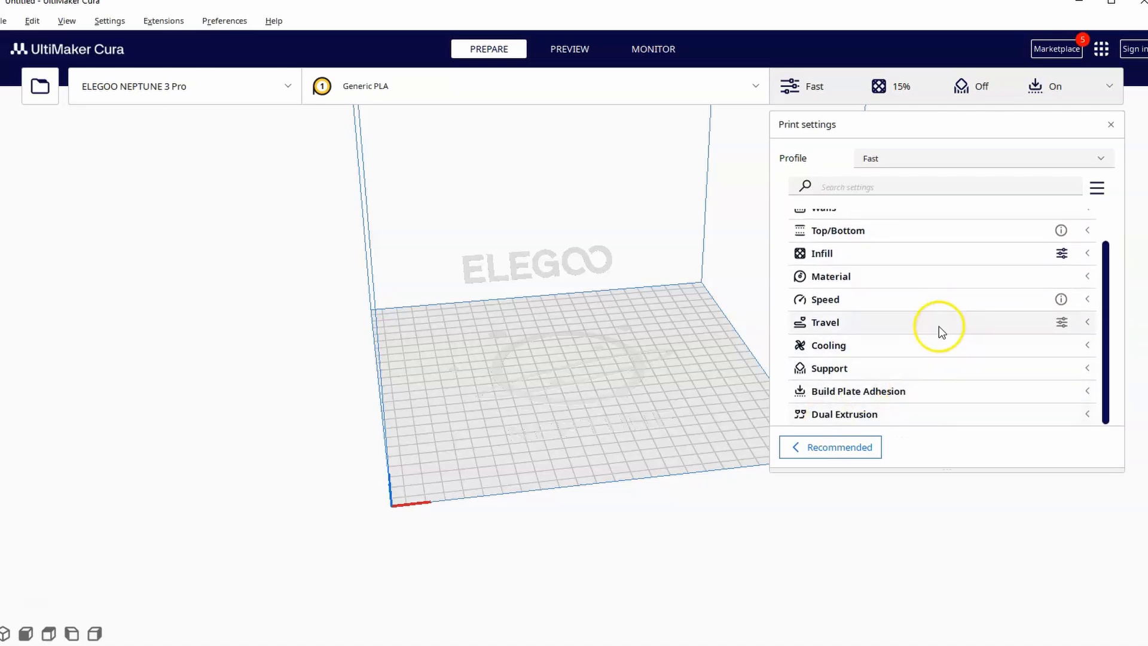
pyautogui.scroll(2, 909, 299)
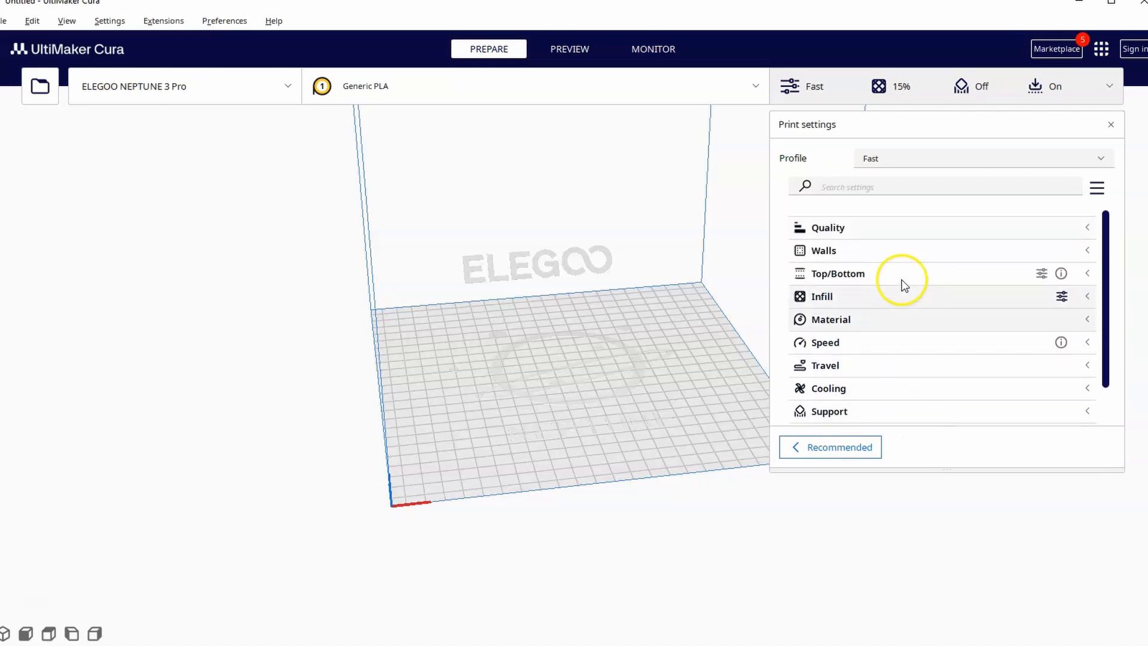
pyautogui.click(935, 241)
pyautogui.click(961, 221)
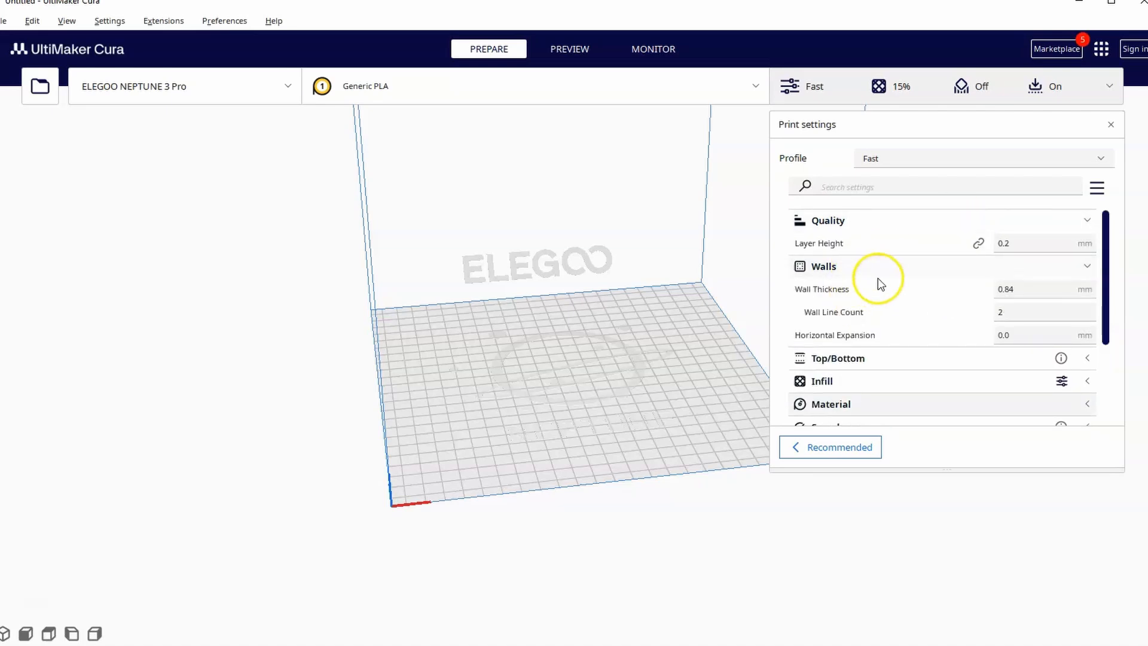
# Expand the Infill category and briefly check the Speed and Material categories in the custom print settings
pyautogui.click(885, 359)
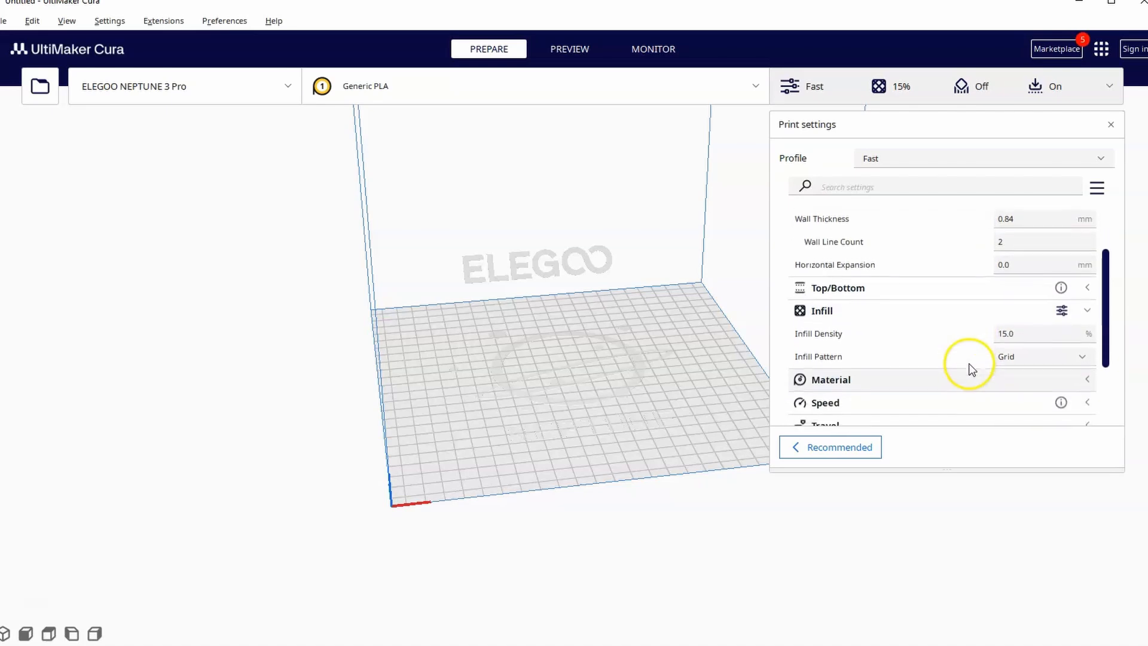
pyautogui.click(940, 352)
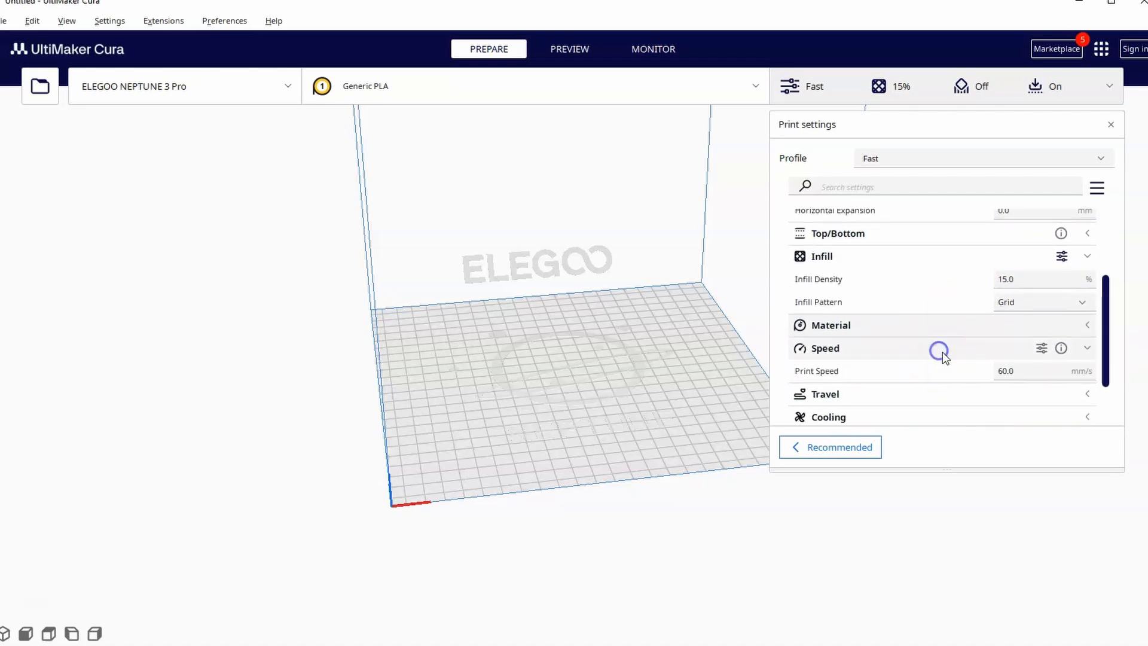
pyautogui.click(1087, 348)
pyautogui.click(895, 323)
pyautogui.click(896, 328)
# Expand the Support and Build Plate Adhesion categories, then return to the start of the settings list
pyautogui.scroll(-2, 1044, 366)
pyautogui.click(1031, 376)
pyautogui.scroll(-1, 999, 397)
pyautogui.click(957, 394)
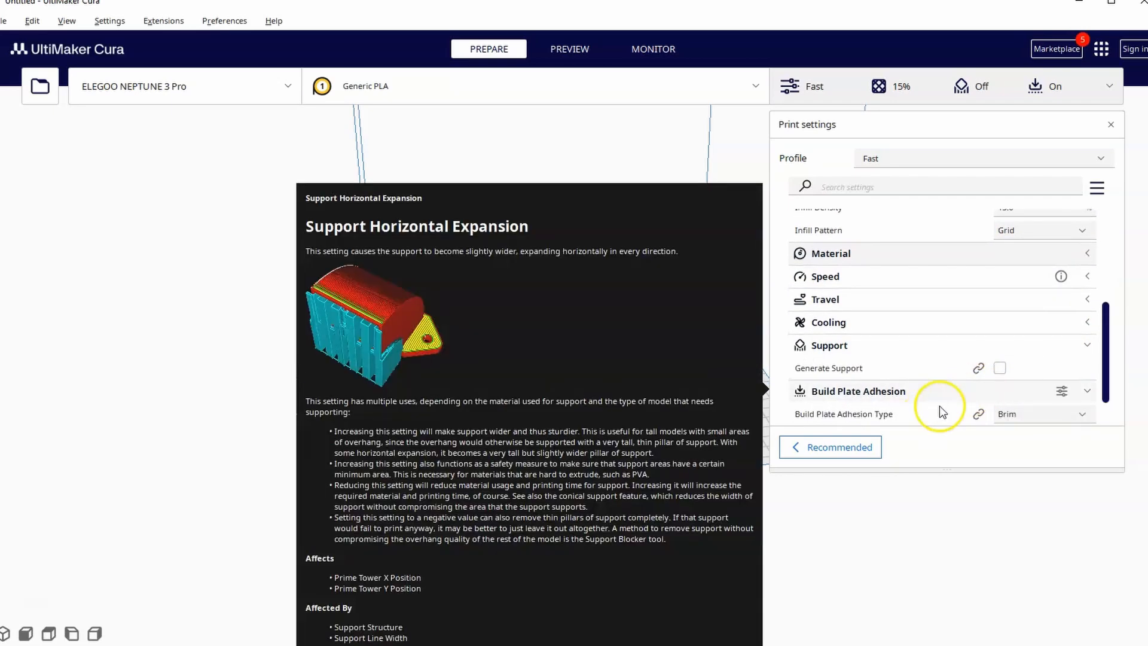
pyautogui.scroll(8, 999, 307)
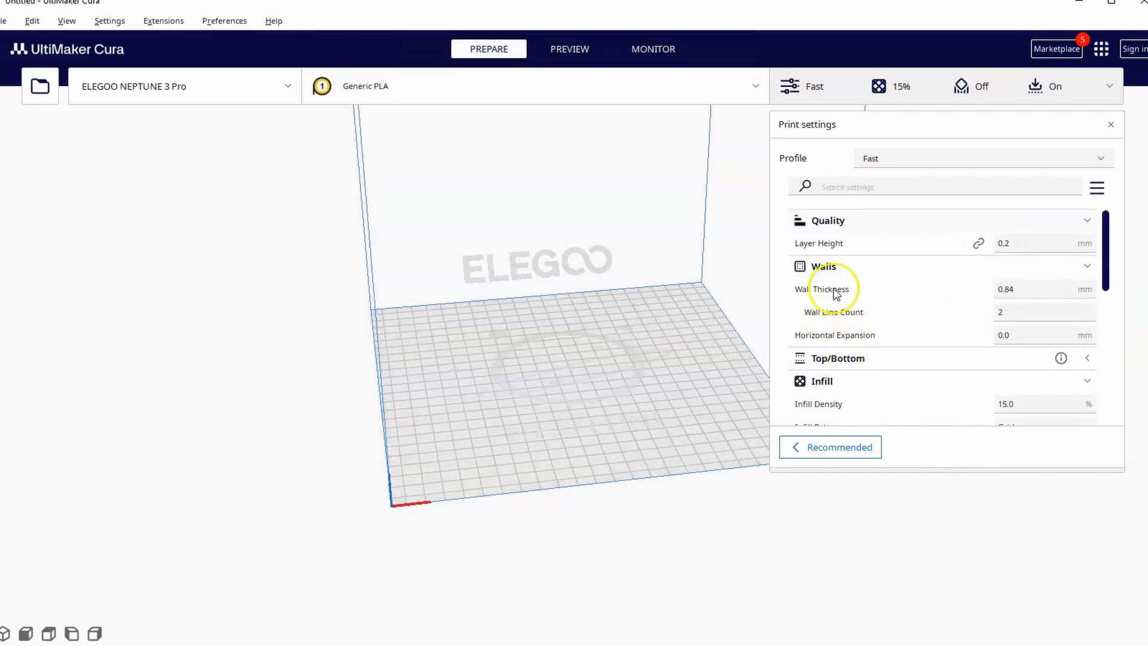
# Read the settings guide explanations for Wall Thickness, Infill Density and the different Infill Pattern options
pyautogui.moveTo(834, 293)
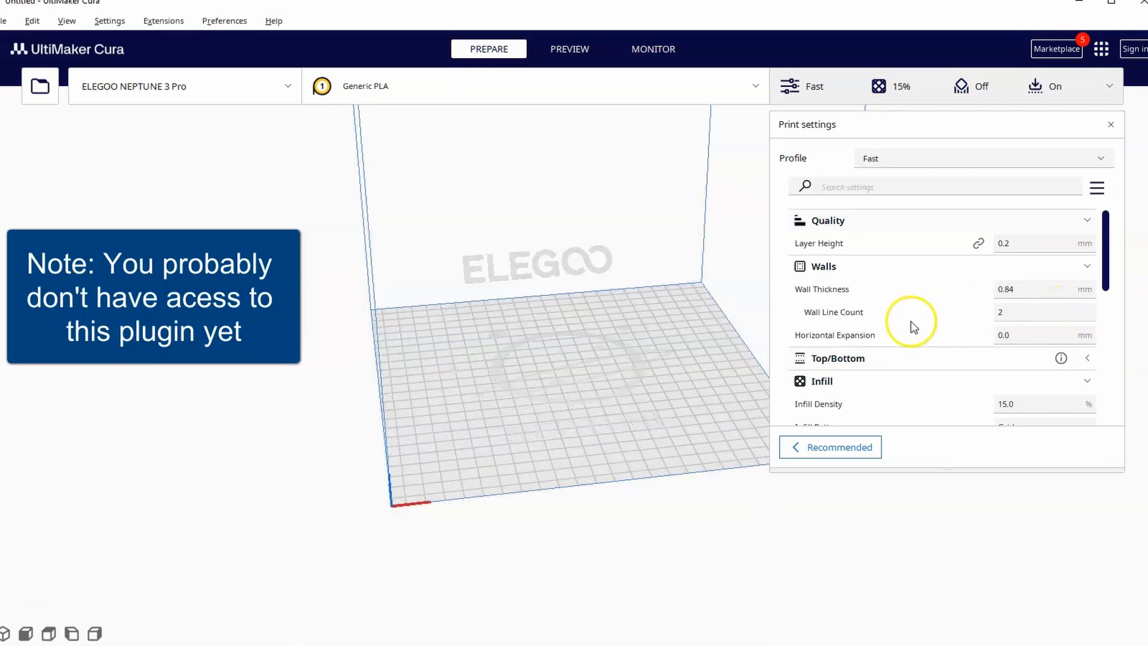
pyautogui.scroll(-1, 912, 325)
pyautogui.moveTo(829, 358)
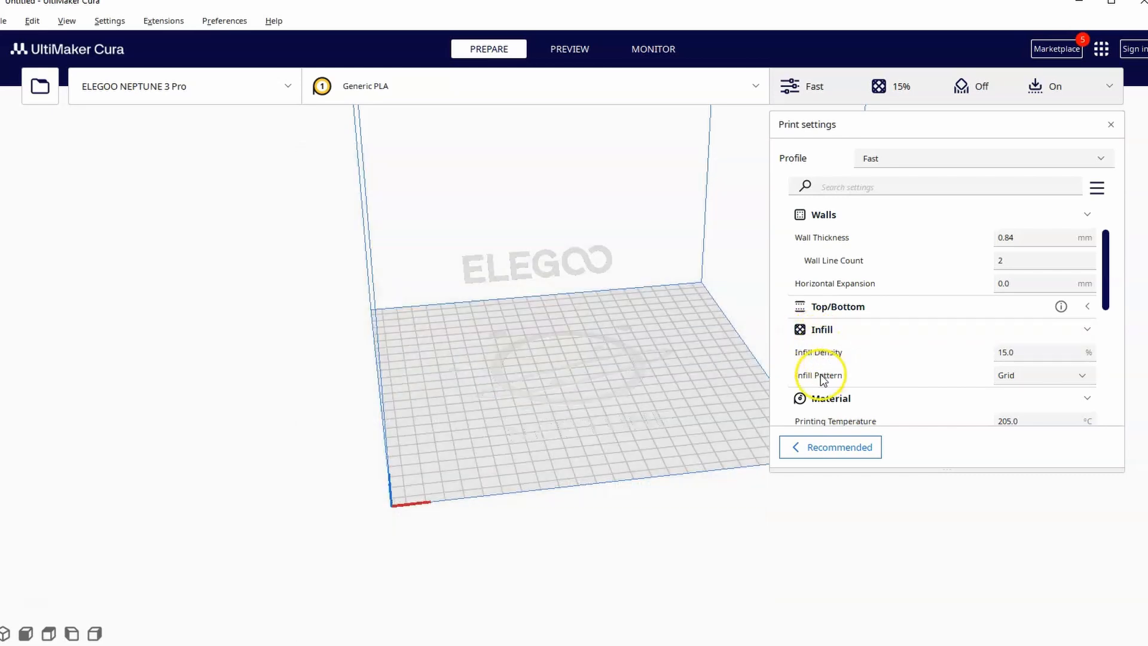
pyautogui.moveTo(804, 373)
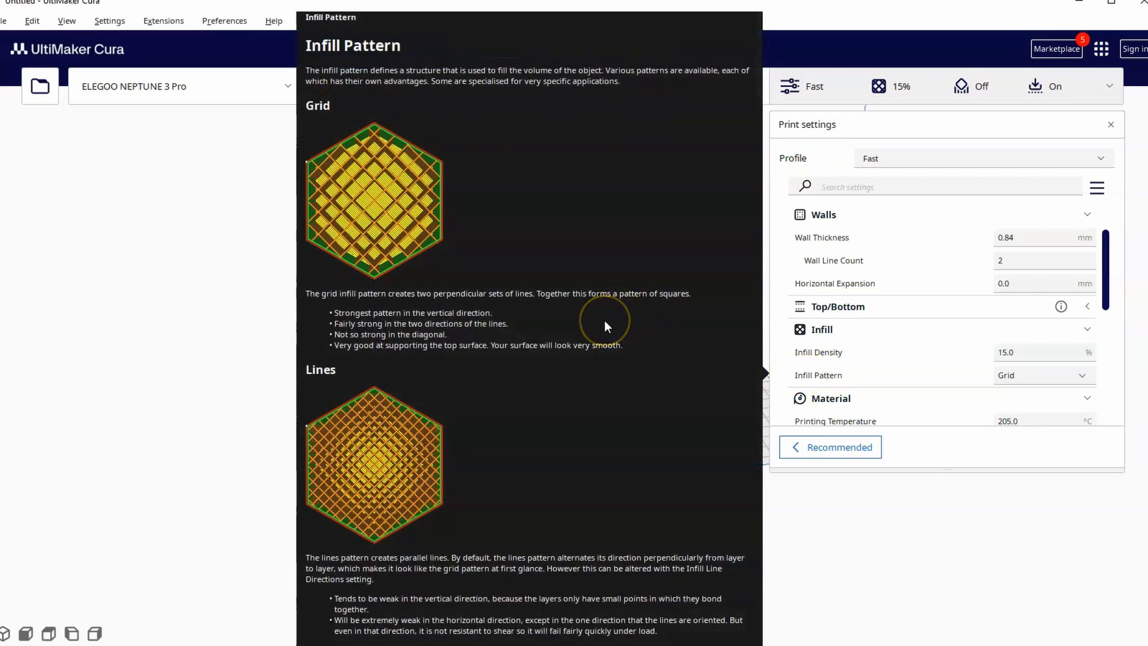
pyautogui.scroll(-10, 605, 323)
pyautogui.scroll(-6, 601, 331)
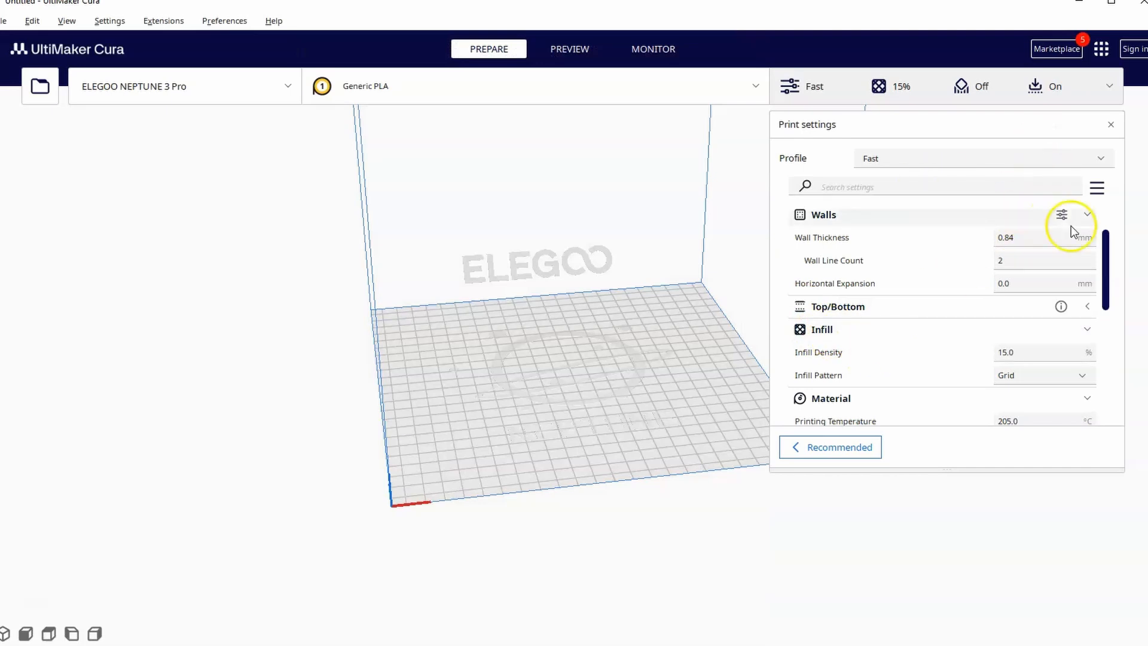
# Check the Settings Guide plugin in the Marketplace, search the plugins for "elegoo" and clear the search
pyautogui.click(1057, 49)
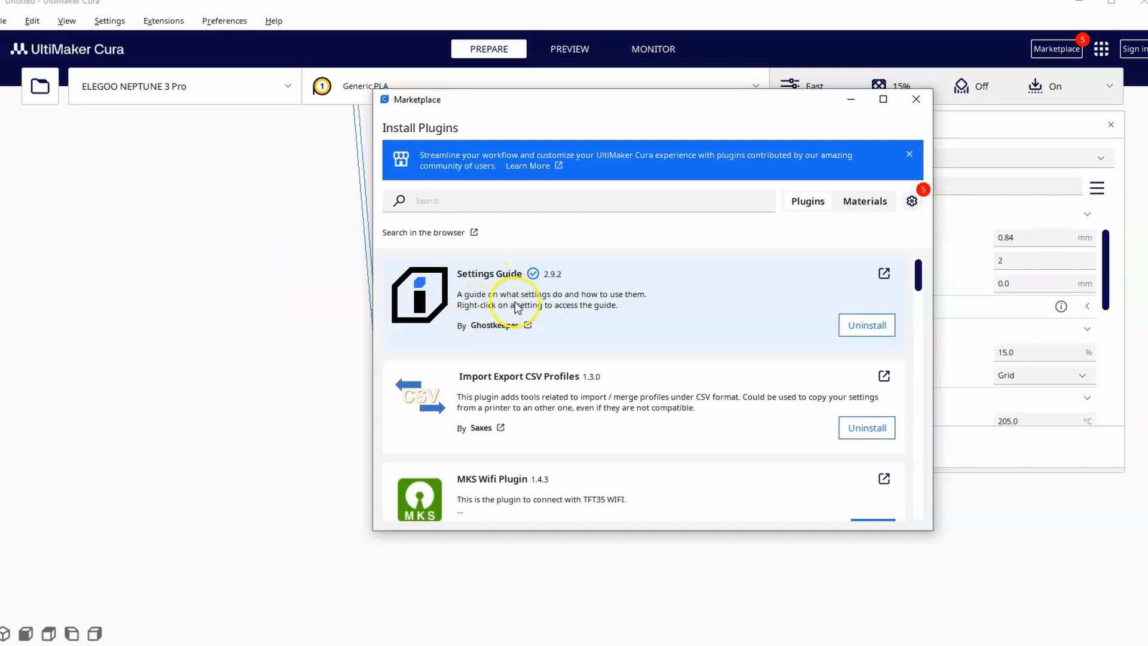
pyautogui.click(915, 99)
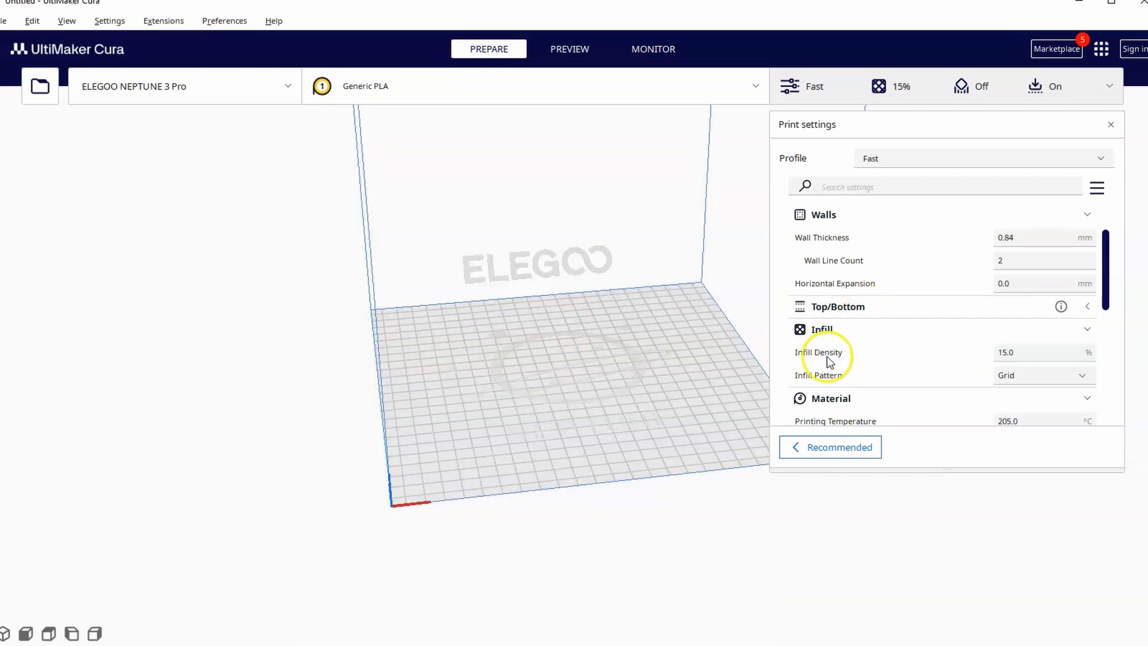
pyautogui.click(1071, 52)
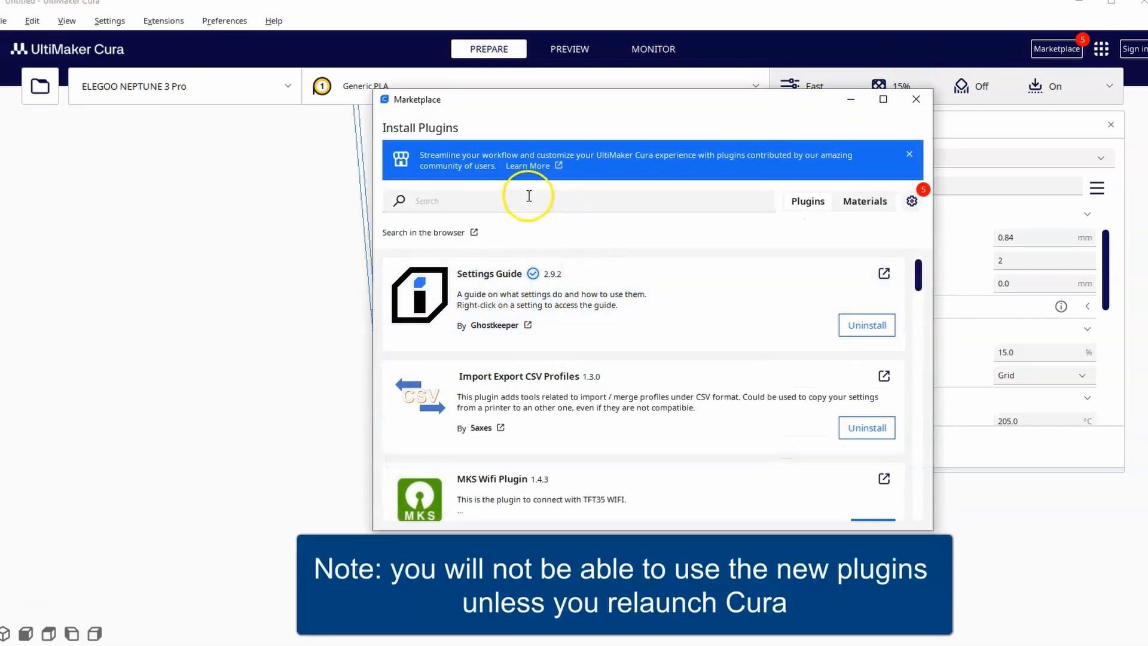
pyautogui.write('elegoo')
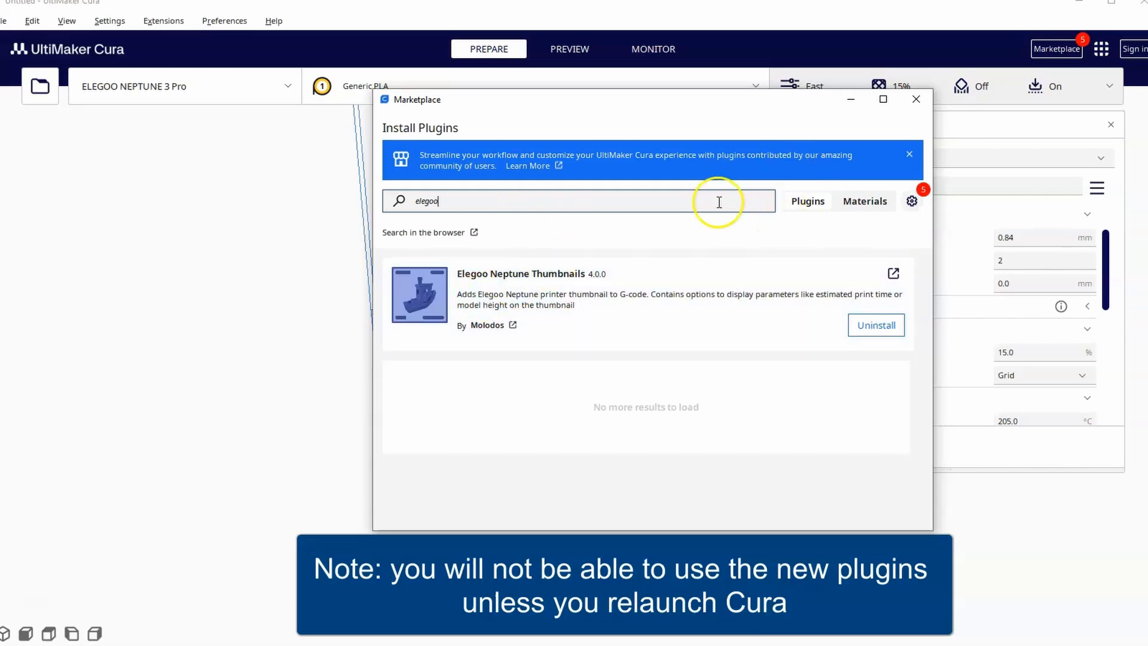
pyautogui.press('BackSpace')
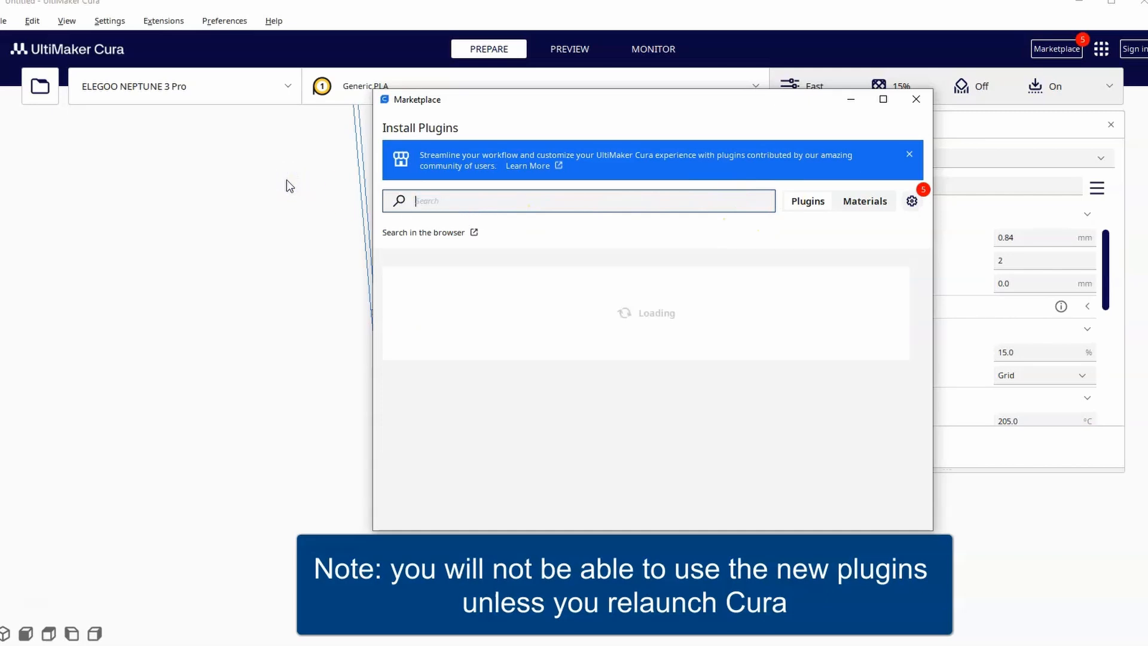
# Browse the full Marketplace plugin list for useful plugins and return to the Settings Guide entry
pyautogui.scroll(-3, 756, 372)
pyautogui.scroll(-5, 756, 372)
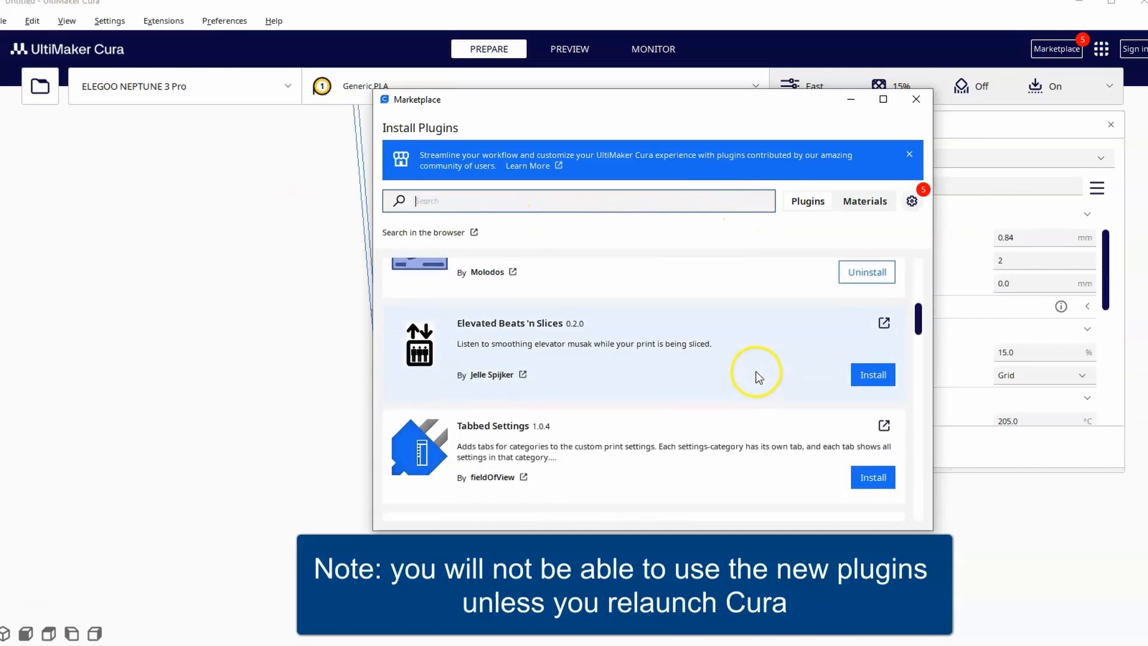
pyautogui.scroll(-15, 756, 379)
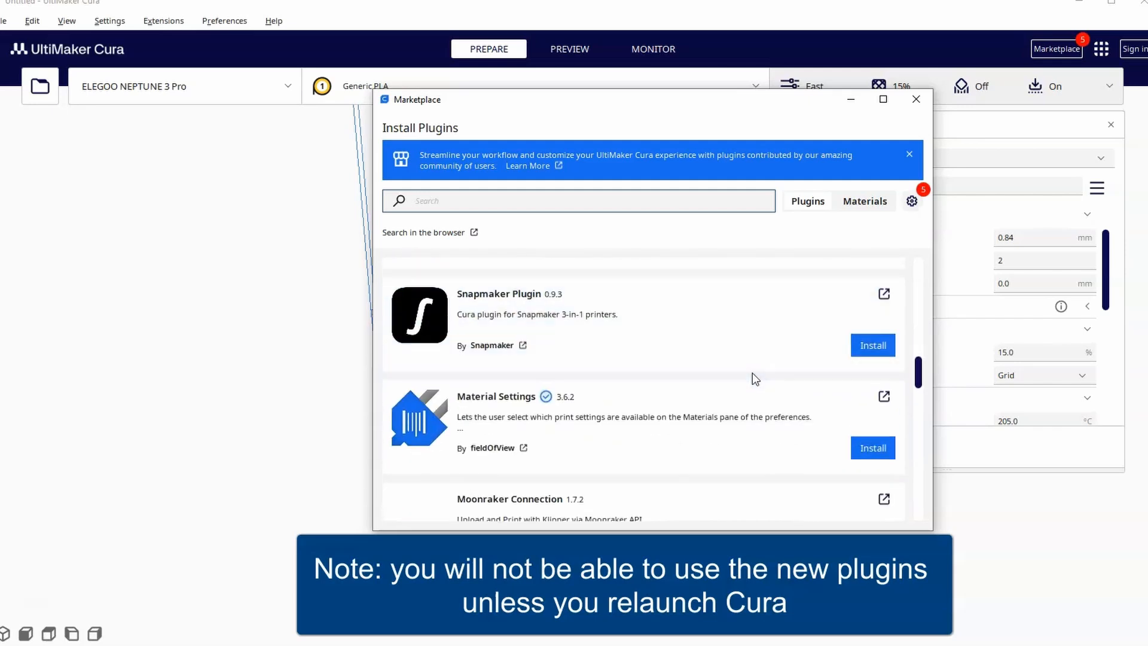
pyautogui.scroll(-5, 765, 382)
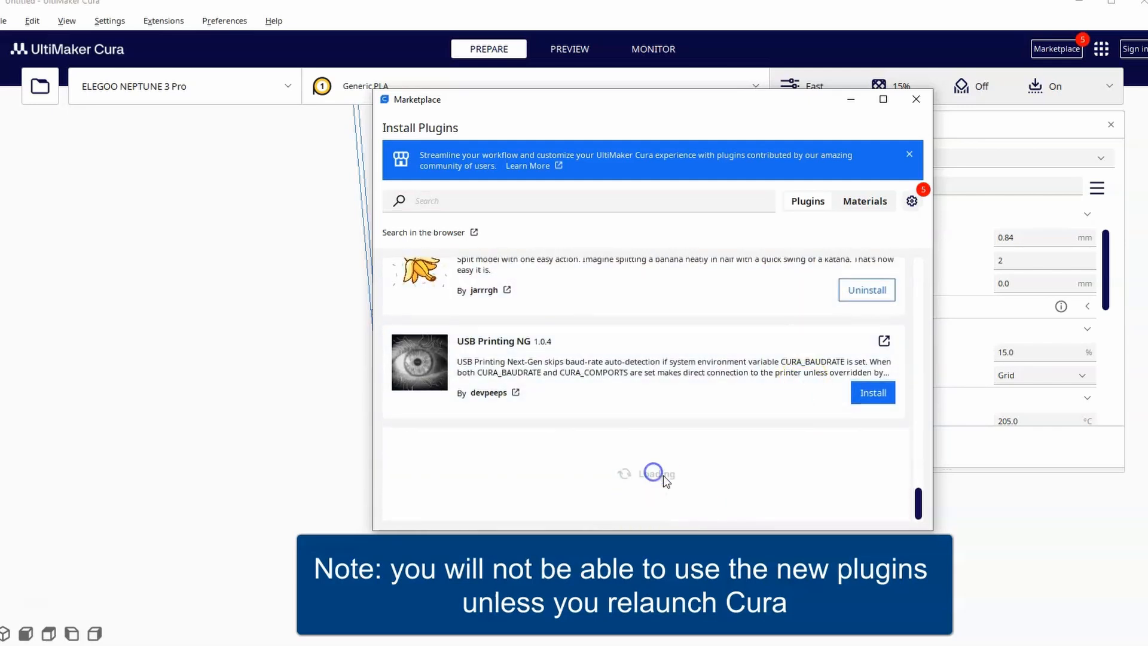
pyautogui.scroll(-1, 659, 401)
pyautogui.scroll(-10, 681, 400)
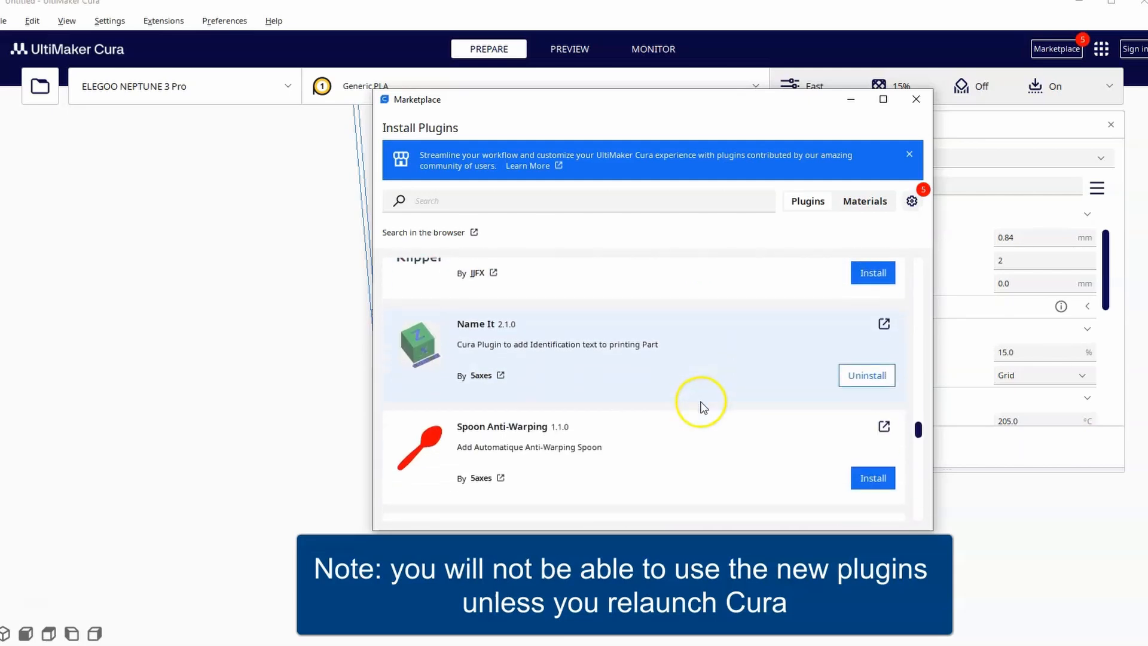
pyautogui.scroll(-1, 676, 388)
pyautogui.scroll(-6, 660, 391)
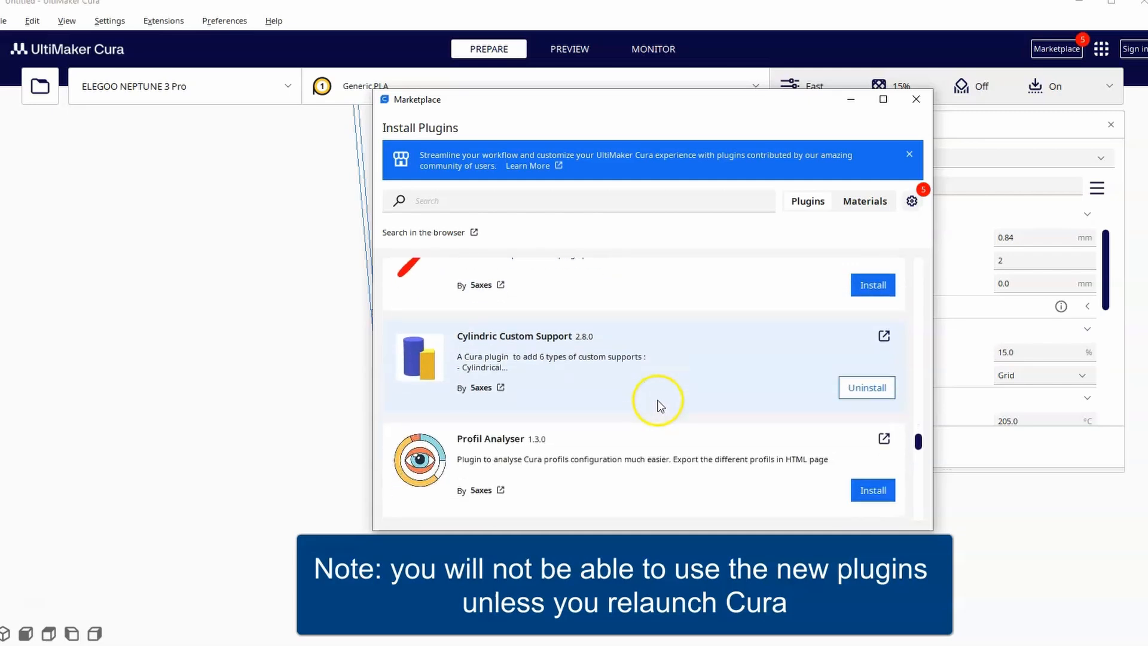
pyautogui.scroll(15, 848, 314)
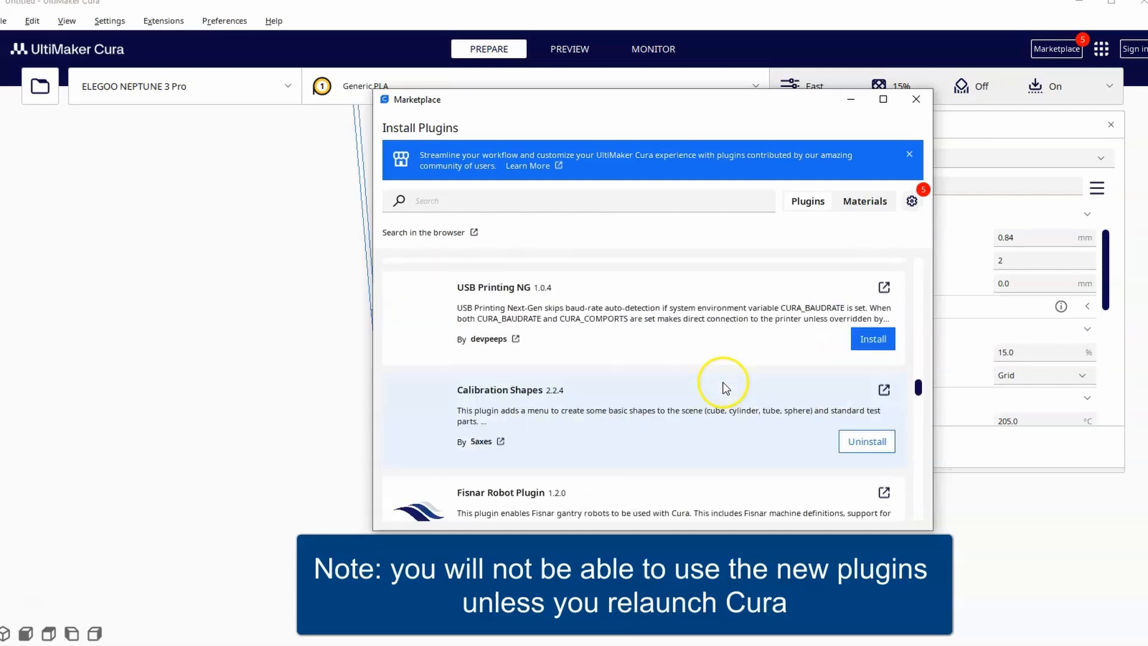
pyautogui.scroll(5, 741, 384)
pyautogui.scroll(-3, 646, 338)
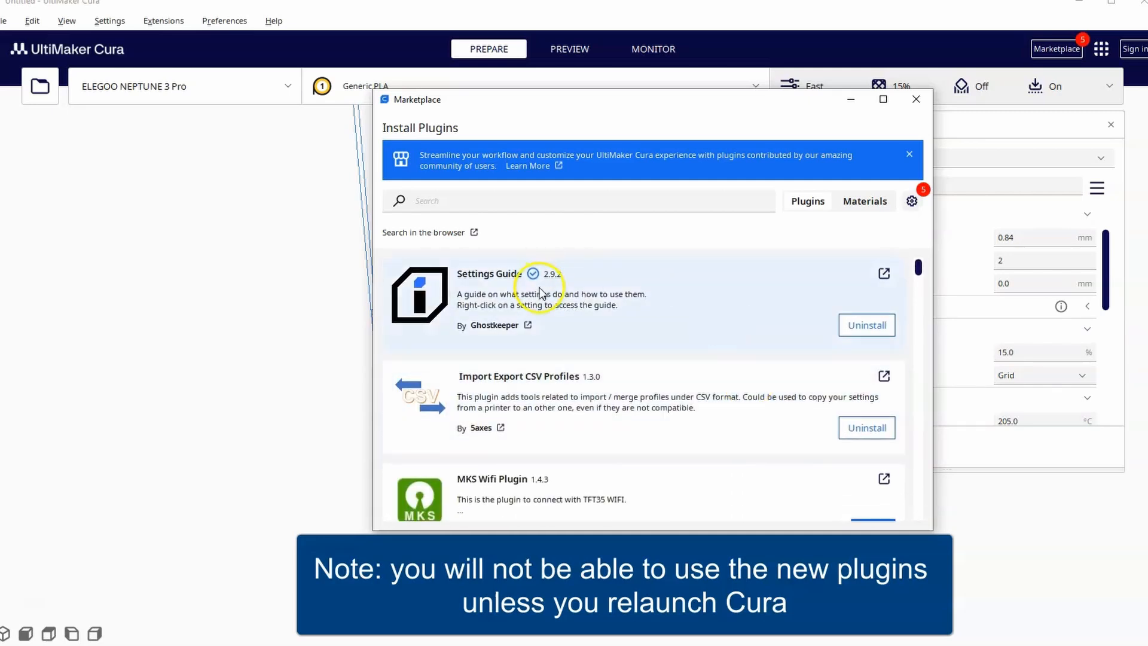